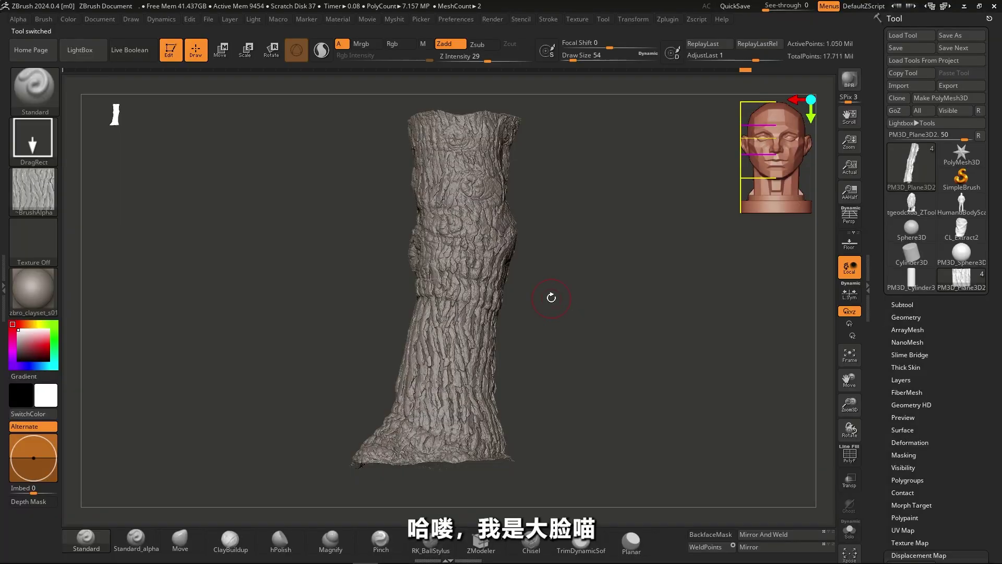
# Preview the bark trunk and wrinkled sphere, then turn the HumandBodyScan_final1 trousers to a back view.
pyautogui.scroll(5, 551, 298)
pyautogui.moveTo(604, 308)
pyautogui.mouseDown()
pyautogui.moveTo(589, 338)
pyautogui.moveTo(522, 337)
pyautogui.moveTo(548, 302)
pyautogui.mouseUp()
pyautogui.scroll(3, 511, 338)
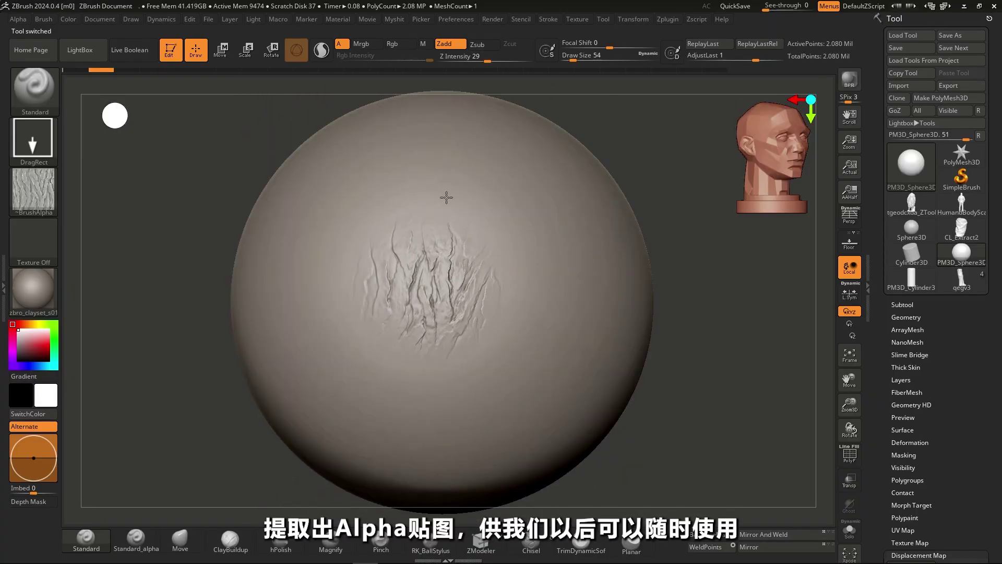
pyautogui.moveTo(446, 197)
pyautogui.mouseDown()
pyautogui.moveTo(525, 293)
pyautogui.moveTo(532, 173)
pyautogui.moveTo(412, 215)
pyautogui.mouseUp()
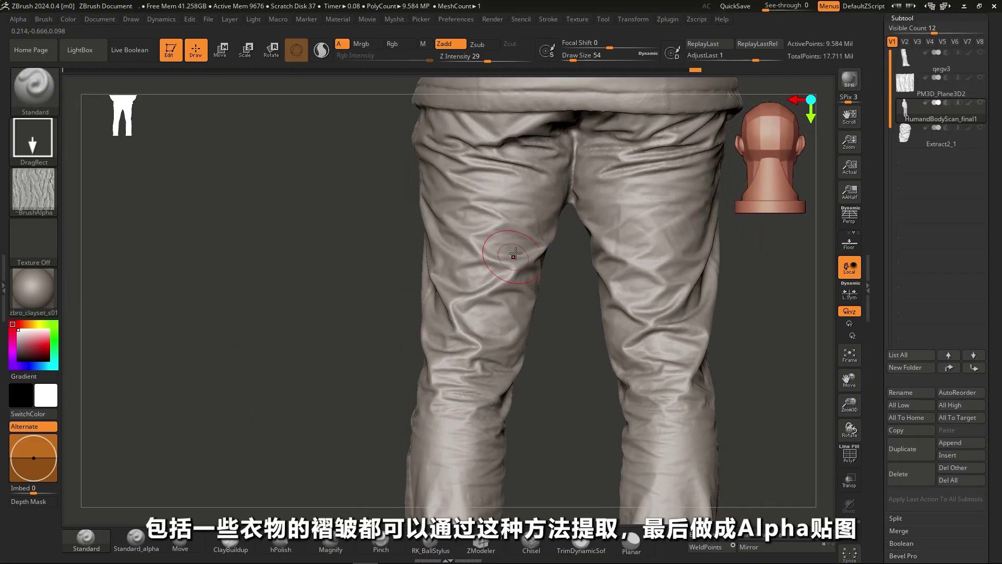
pyautogui.moveTo(527, 224); pyautogui.dragTo(428, 224)
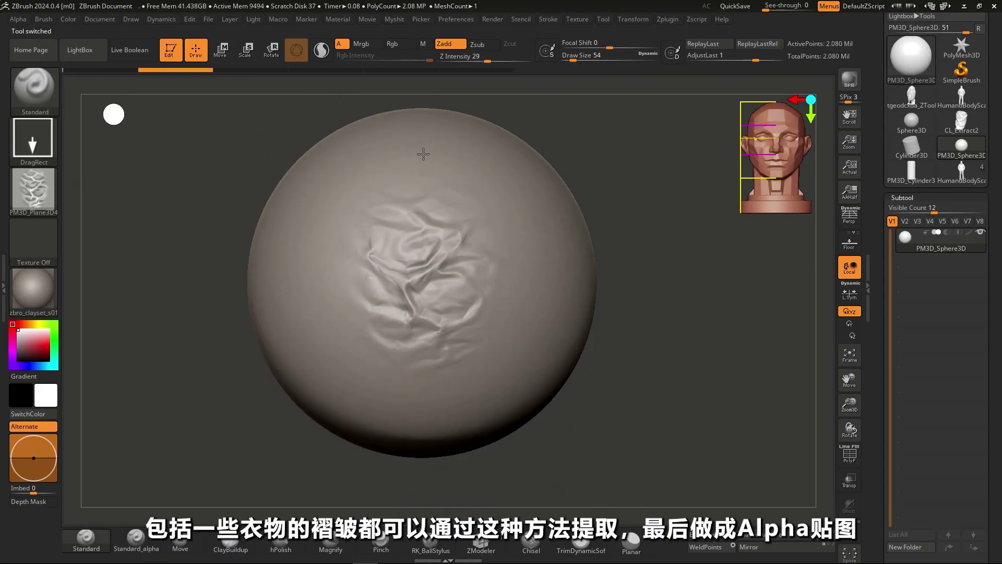
pyautogui.moveTo(441, 188); pyautogui.dragTo(389, 164)
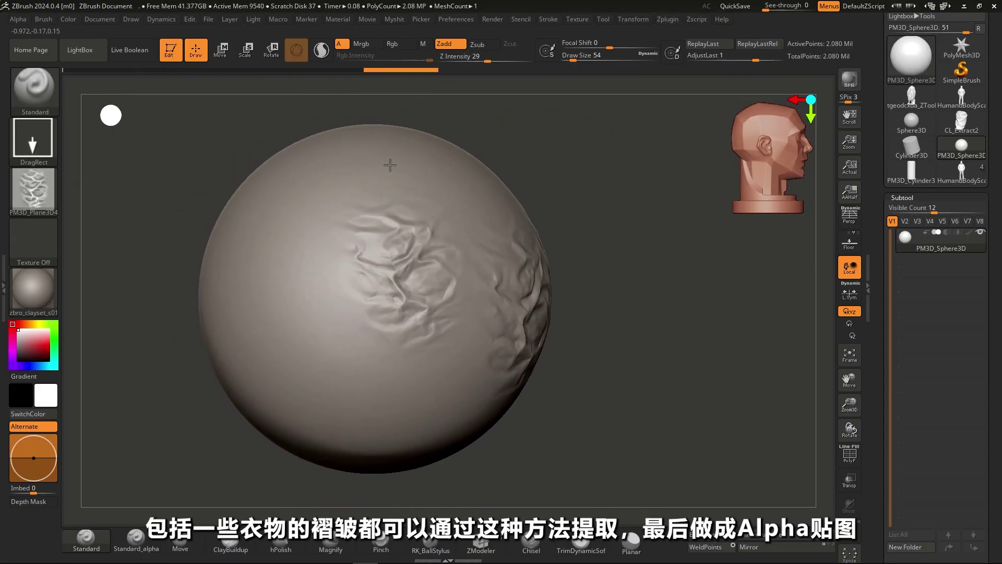
pyautogui.moveTo(33, 189)
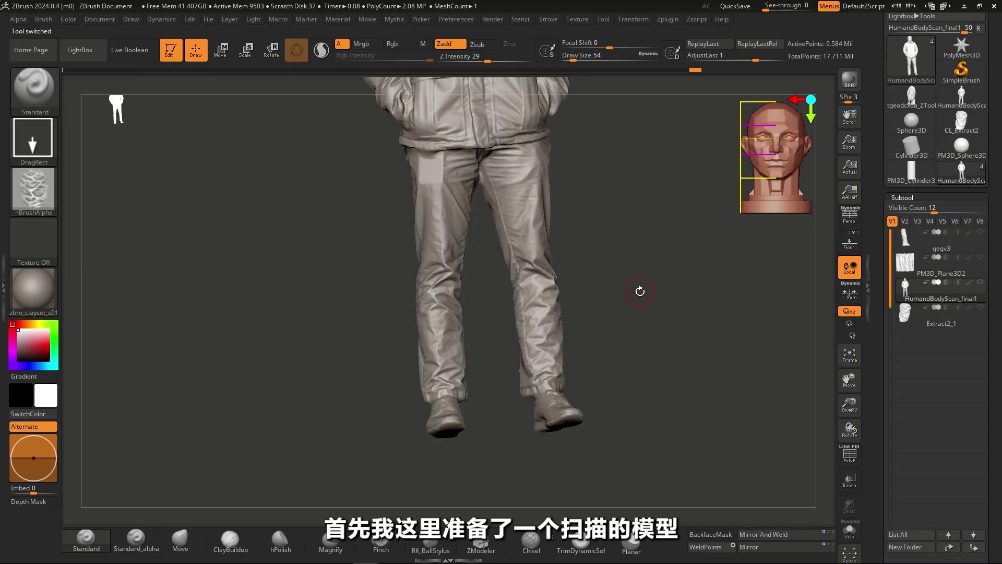
pyautogui.moveTo(640, 289)
pyautogui.mouseDown()
pyautogui.moveTo(711, 260)
pyautogui.moveTo(630, 280)
pyautogui.moveTo(649, 283)
pyautogui.mouseUp()
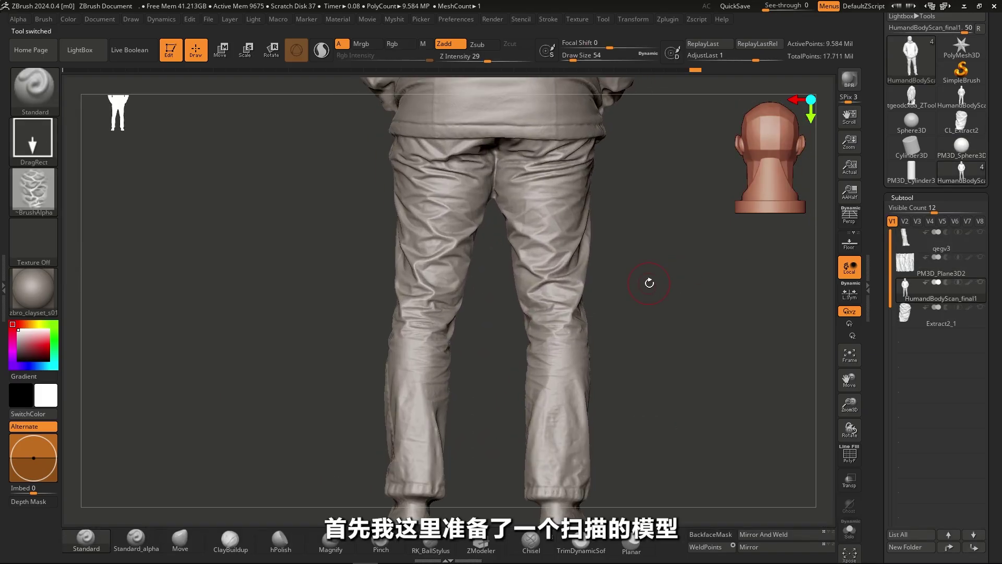
# Paint a MaskPen mask over the wrinkled back of the left thigh, orbiting to check coverage.
pyautogui.scroll(3, 522, 264)
pyautogui.scroll(2, 504, 248)
pyautogui.press('shift')
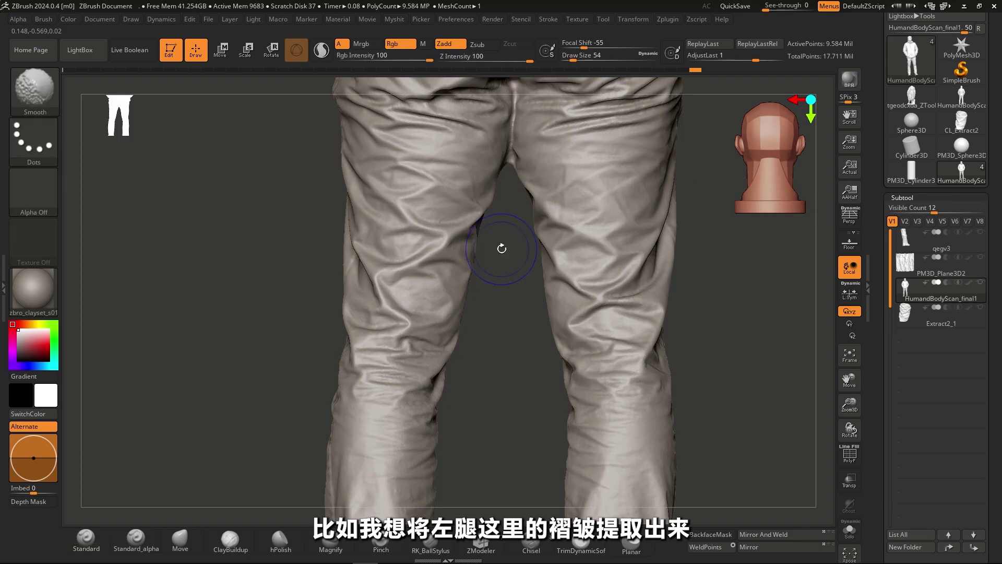
pyautogui.scroll(2, 539, 314)
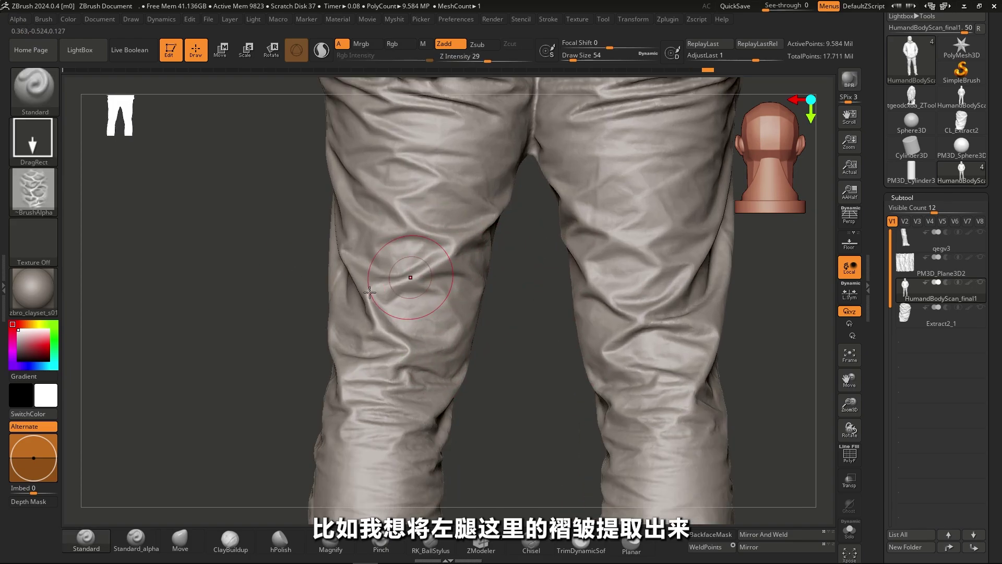
pyautogui.scroll(2, 469, 235)
pyautogui.press('ctrl')
pyautogui.moveTo(428, 175)
pyautogui.keyDown('ctrl'); pyautogui.mouseDown()
pyautogui.moveTo(447, 249)
pyautogui.moveTo(434, 197)
pyautogui.moveTo(464, 256)
pyautogui.mouseUp(); pyautogui.keyUp('ctrl')
pyautogui.moveTo(464, 256)
pyautogui.mouseDown()
pyautogui.moveTo(507, 158)
pyautogui.moveTo(517, 240)
pyautogui.mouseUp()
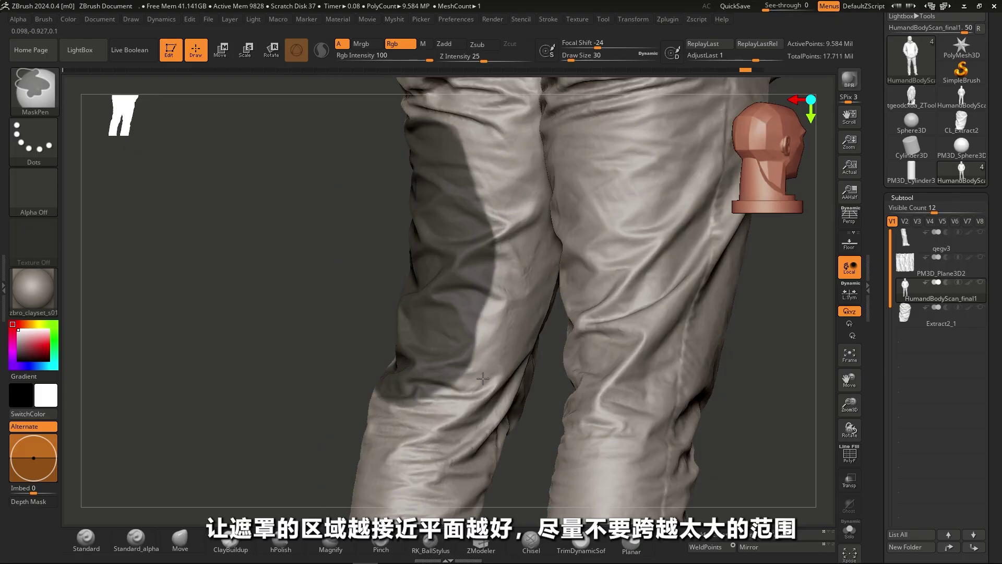
pyautogui.moveTo(442, 409); pyautogui.dragTo(382, 279, button='right')
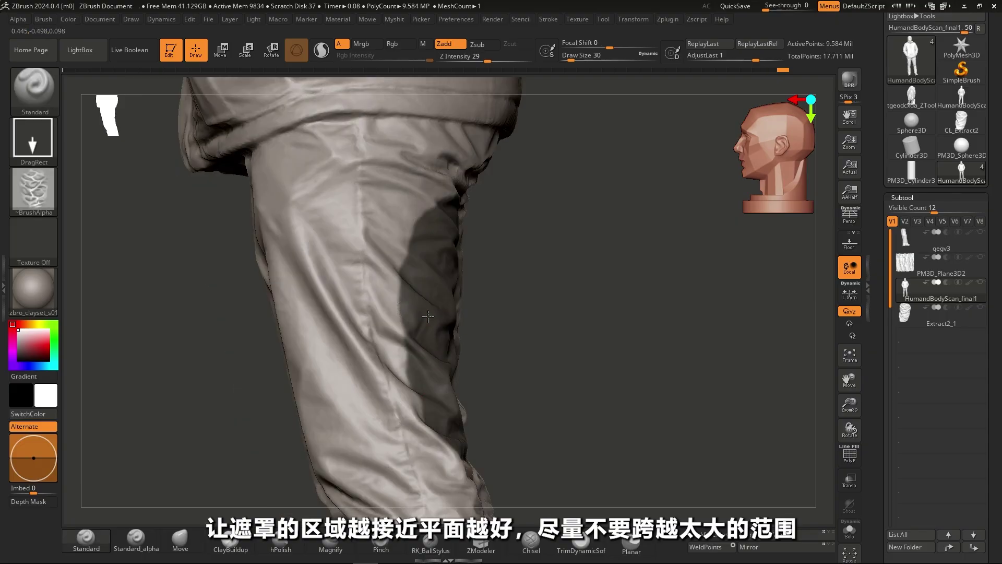
pyautogui.moveTo(388, 365); pyautogui.dragTo(574, 365, button='right')
pyautogui.moveTo(994, 356); pyautogui.dragTo(995, 293)
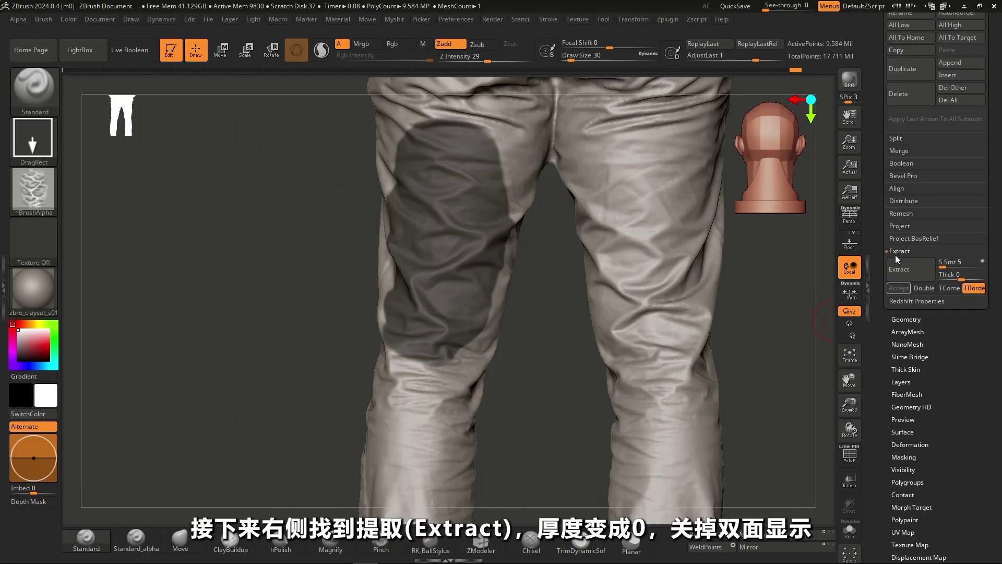
# Extract the masked patch at Thick 0 and accept it as the new subtool Extract3.
pyautogui.click(905, 252)
pyautogui.click(922, 272)
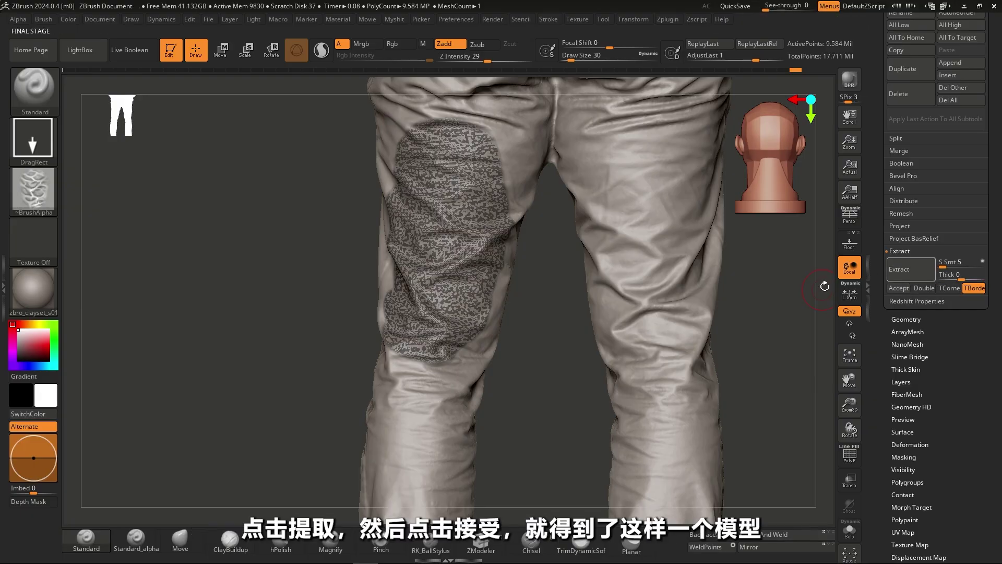
pyautogui.click(910, 286)
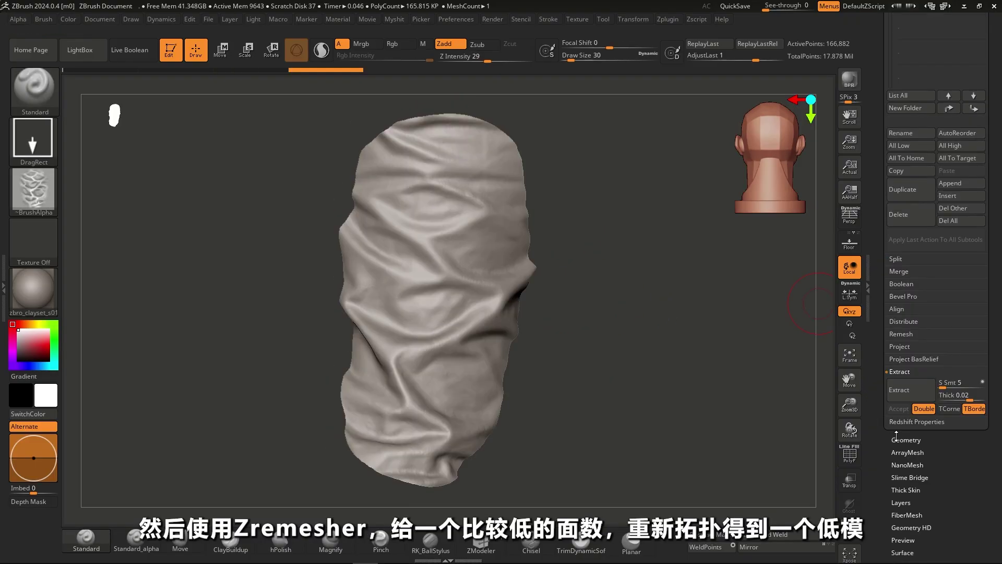
pyautogui.click(898, 440)
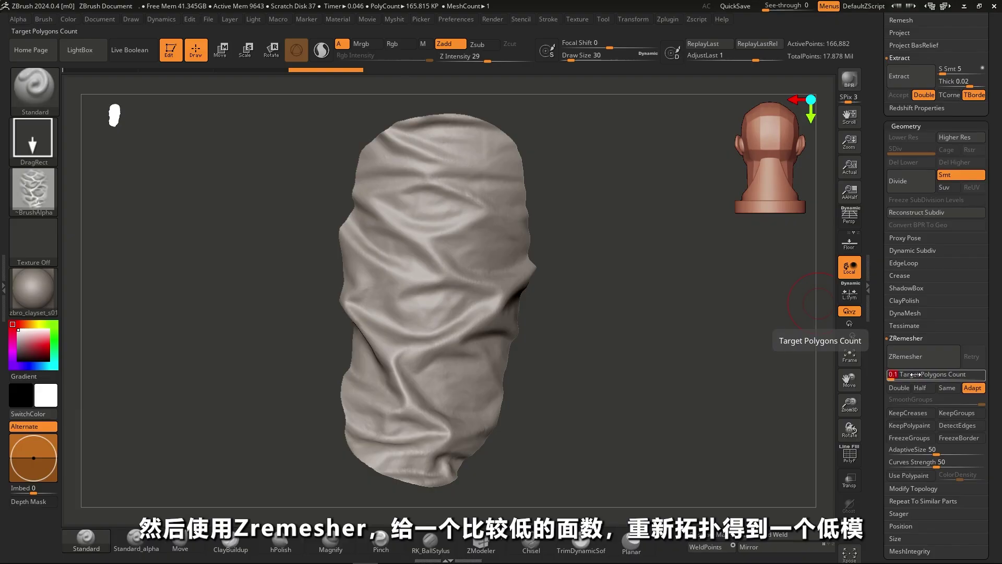
# ZRemesh Extract3 down to 264 points, then unwrap and flatten its UVs in UV Master.
pyautogui.click(908, 356)
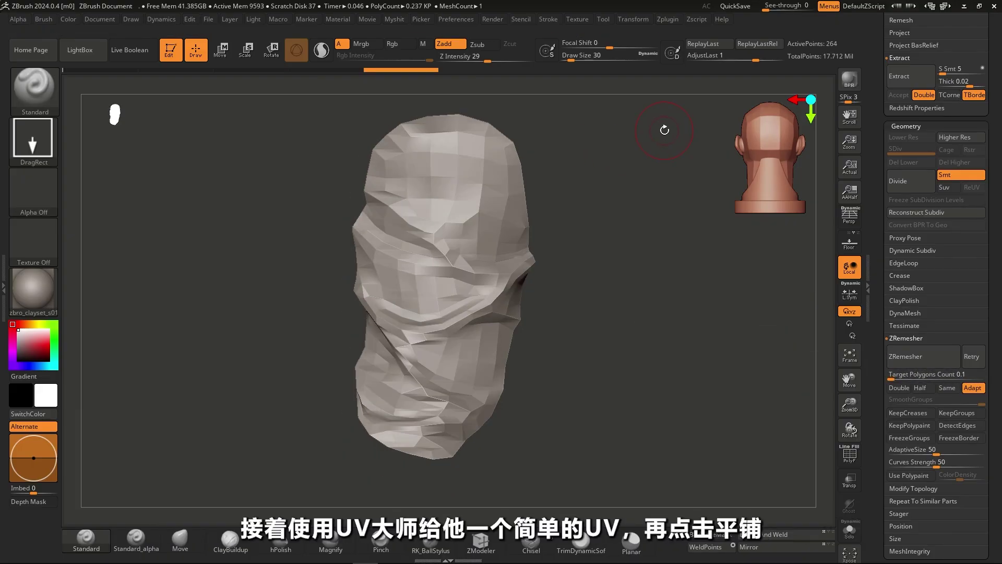
pyautogui.click(669, 20)
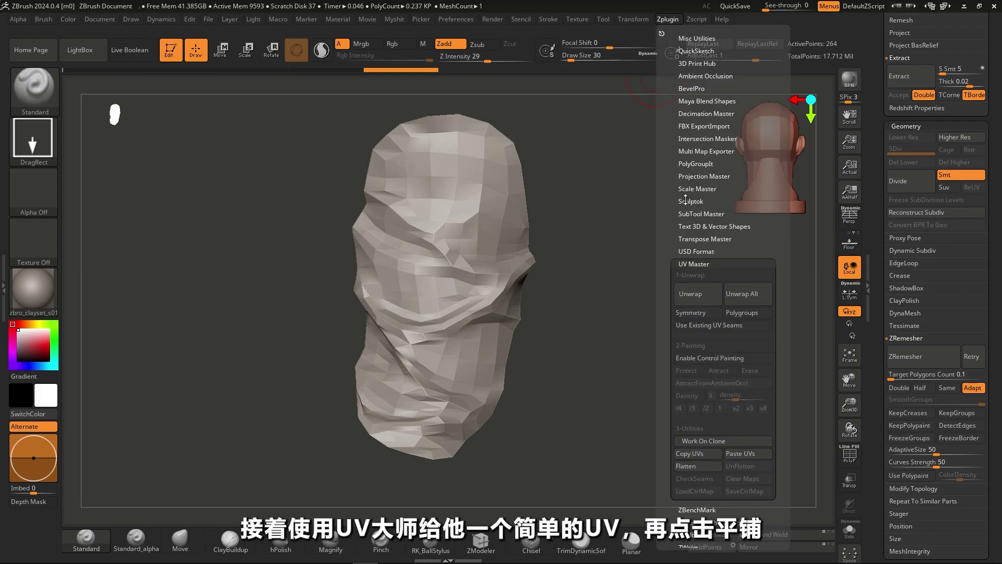
pyautogui.click(701, 302)
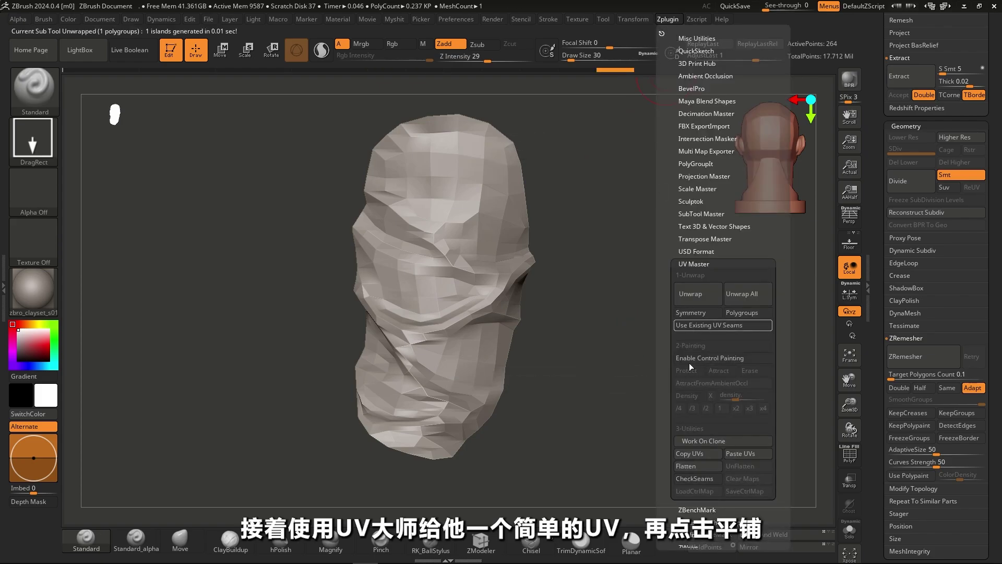
pyautogui.click(694, 466)
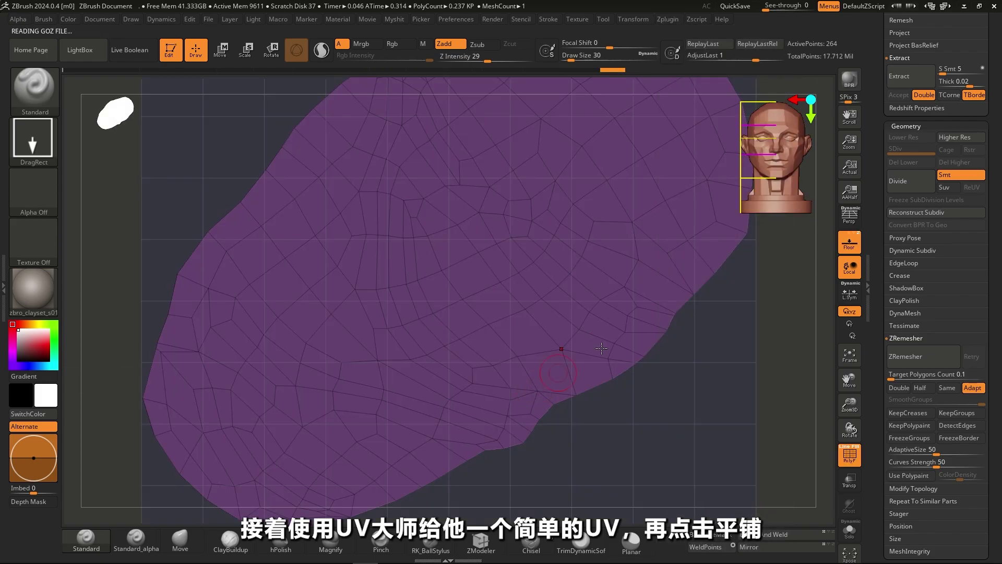
# Rotate the flattened UV island upright with the Transpose gizmo.
pyautogui.press('w')
pyautogui.moveTo(525, 276)
pyautogui.mouseDown()
pyautogui.moveTo(474, 254)
pyautogui.moveTo(578, 265)
pyautogui.mouseUp()
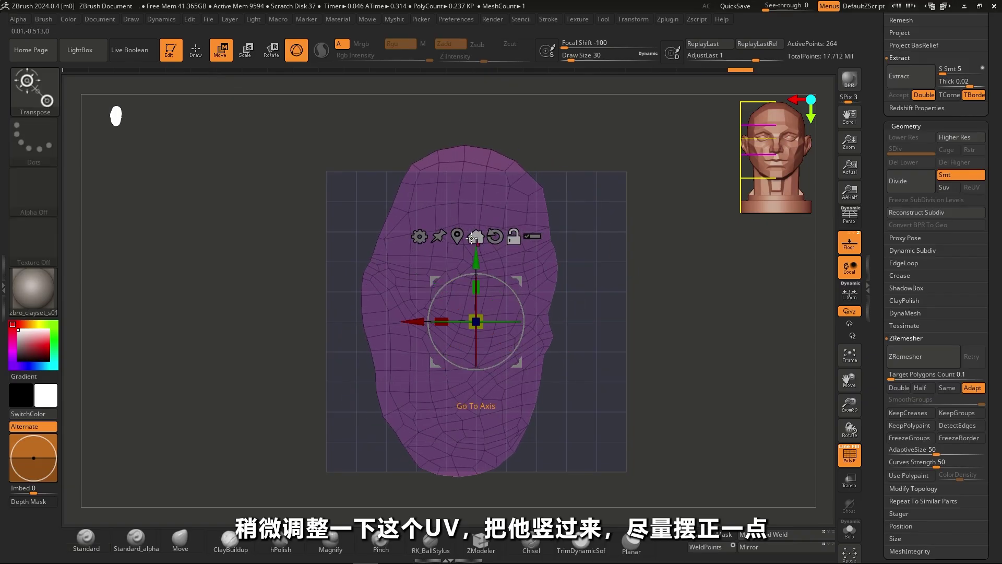
pyautogui.press('f')
pyautogui.moveTo(488, 246); pyautogui.dragTo(482, 253)
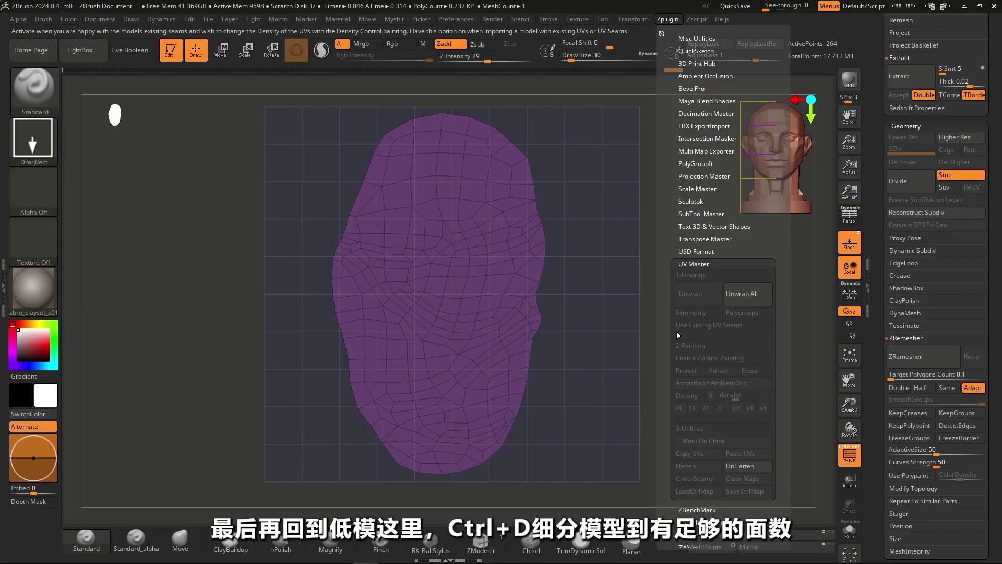
# Unflatten the piece and subdivide it to 7 levels with Ctrl+D.
pyautogui.click(752, 468)
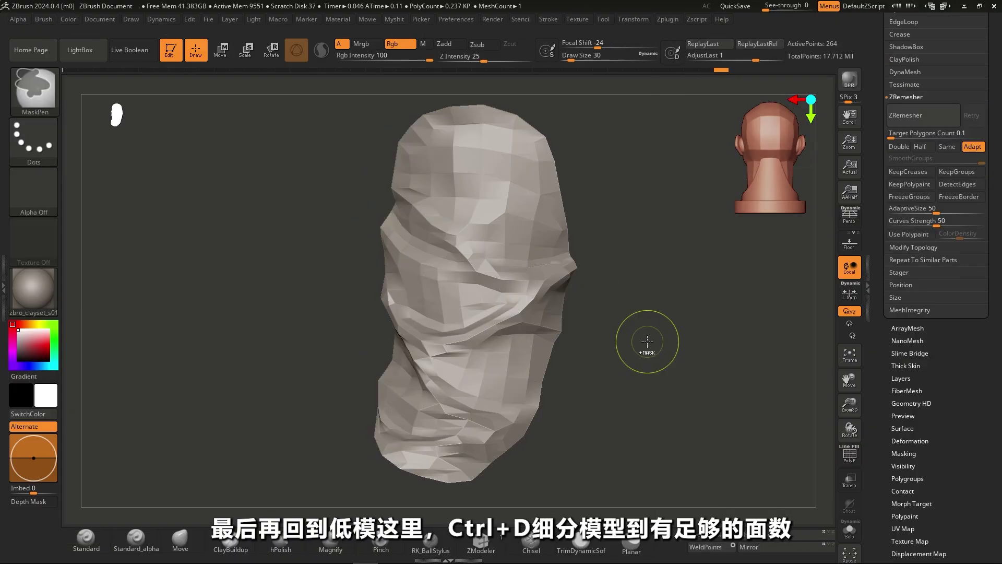
pyautogui.hotkey('ctrl', 'd')
pyautogui.hotkey('ctrl', 'd')
pyautogui.hotkey('ctrl', 'd')
pyautogui.hotkey('ctrl', 'd')
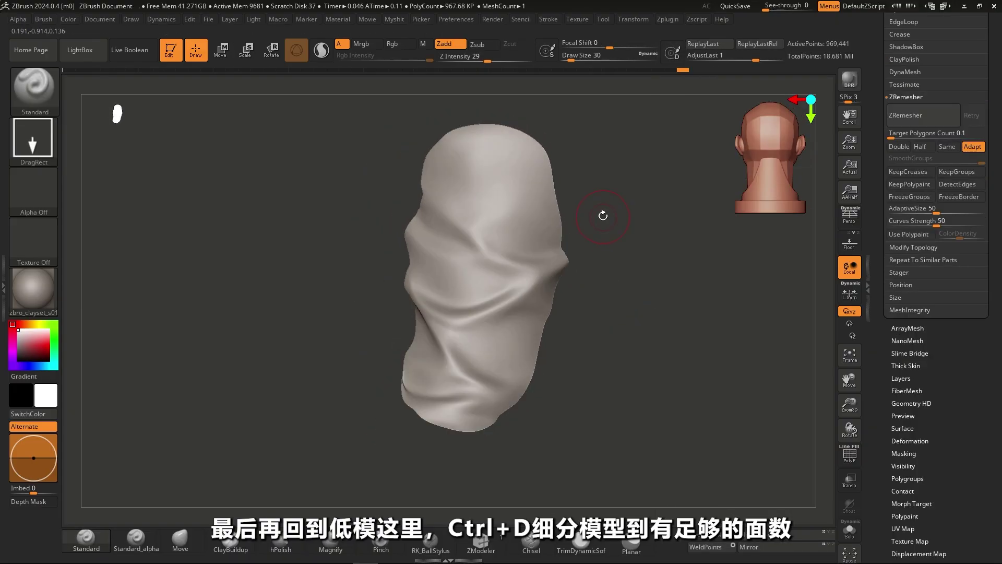
pyautogui.moveTo(599, 214); pyautogui.dragTo(647, 221)
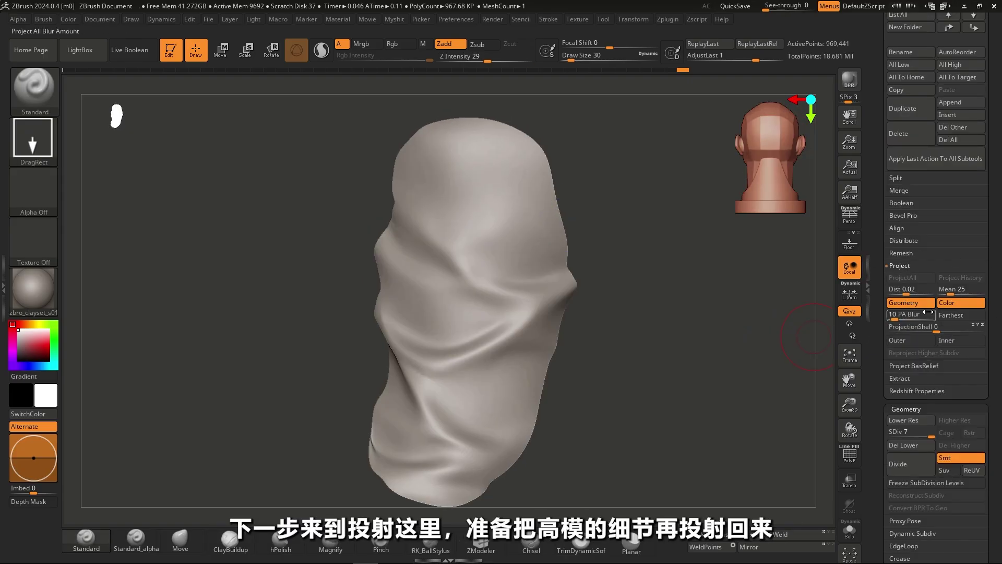
pyautogui.scroll(5, 986, 221)
# Show the body scan and project its trouser wrinkles onto Extract3 at distance 0.1.
pyautogui.click(981, 217)
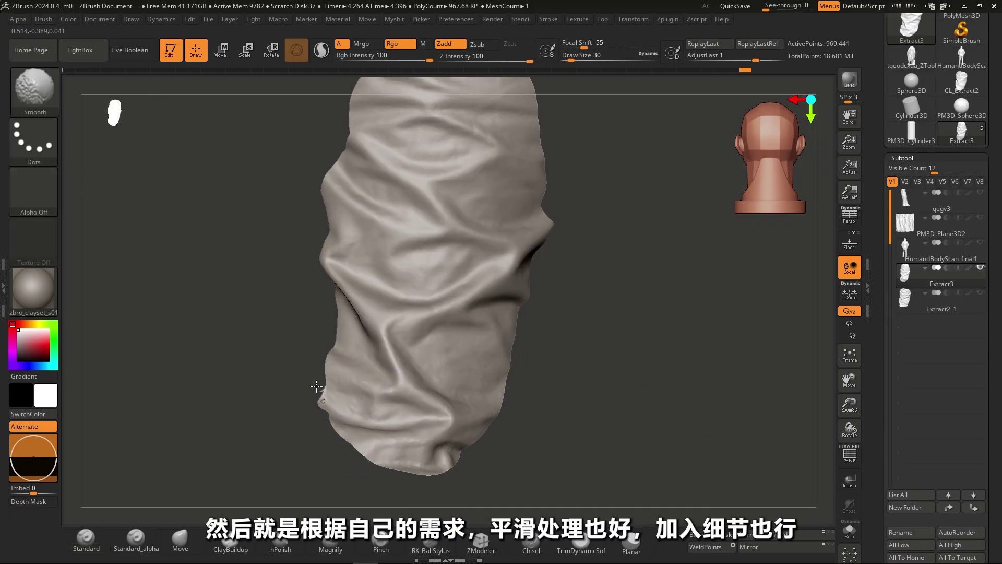
pyautogui.moveTo(633, 275)
pyautogui.mouseDown()
pyautogui.moveTo(637, 262)
pyautogui.moveTo(649, 277)
pyautogui.mouseUp()
pyautogui.keyDown('alt'); pyautogui.moveTo(608, 387); pyautogui.dragTo(609, 287); pyautogui.keyUp('alt')
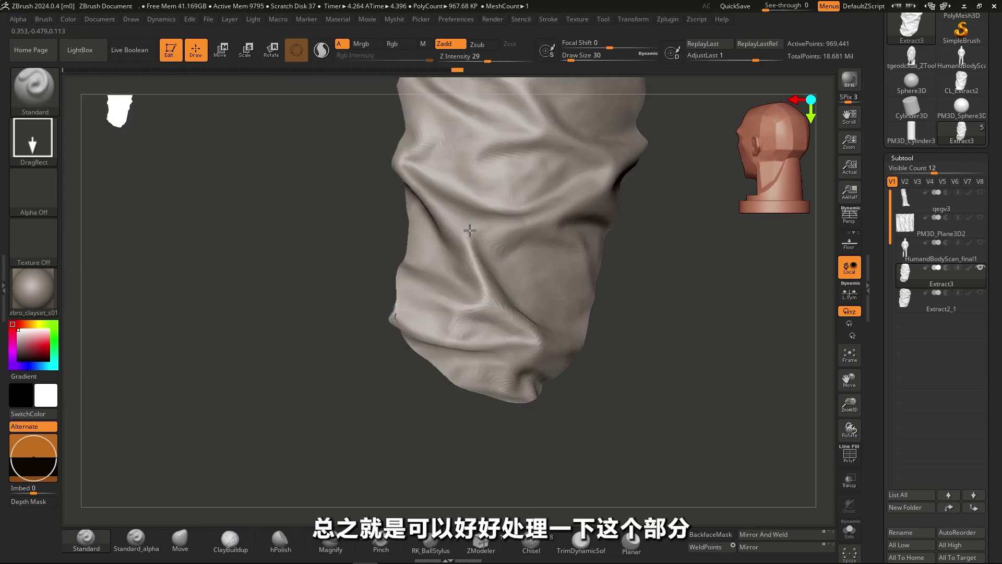
# Create a 2048×2048 displacement map from Extract3 at SDiv 1 and clone it as an alpha.
pyautogui.press('g')
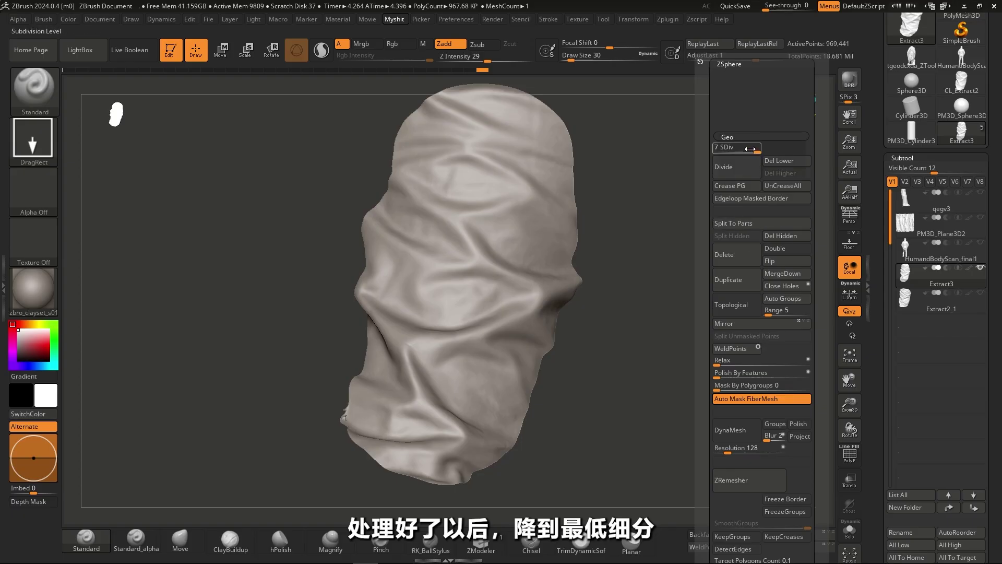
pyautogui.click(713, 143)
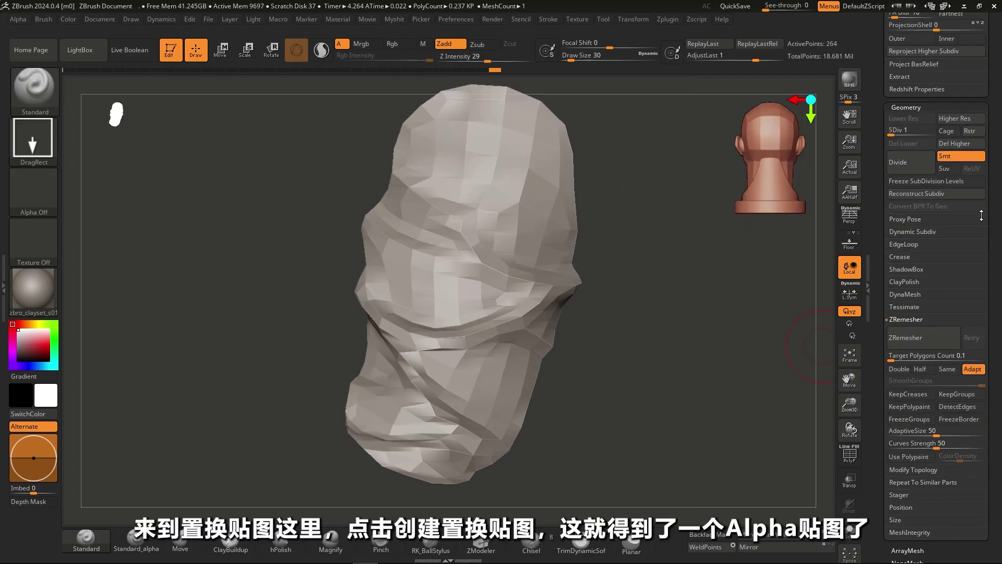
pyautogui.scroll(-2, 968, 354)
pyautogui.click(919, 480)
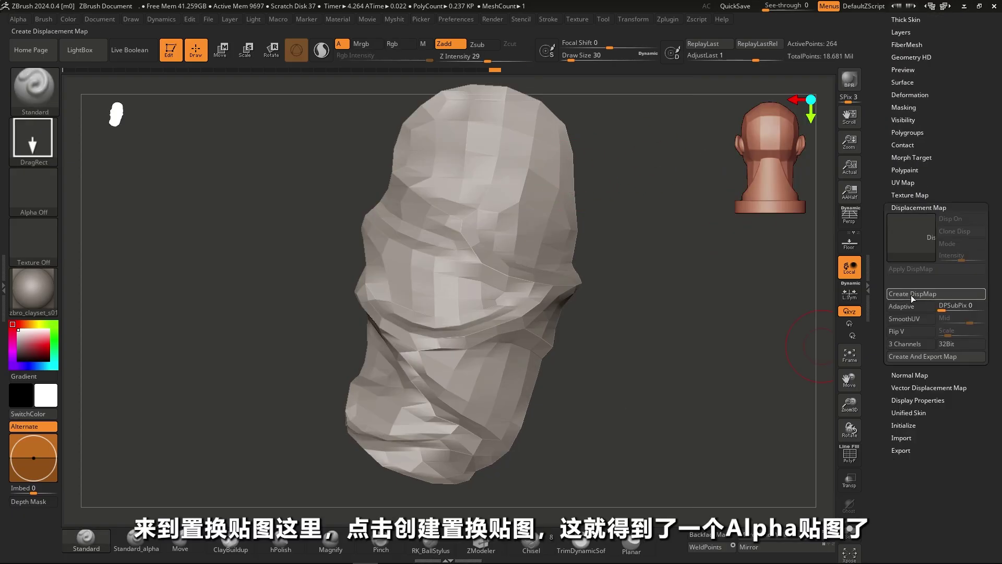
pyautogui.click(924, 294)
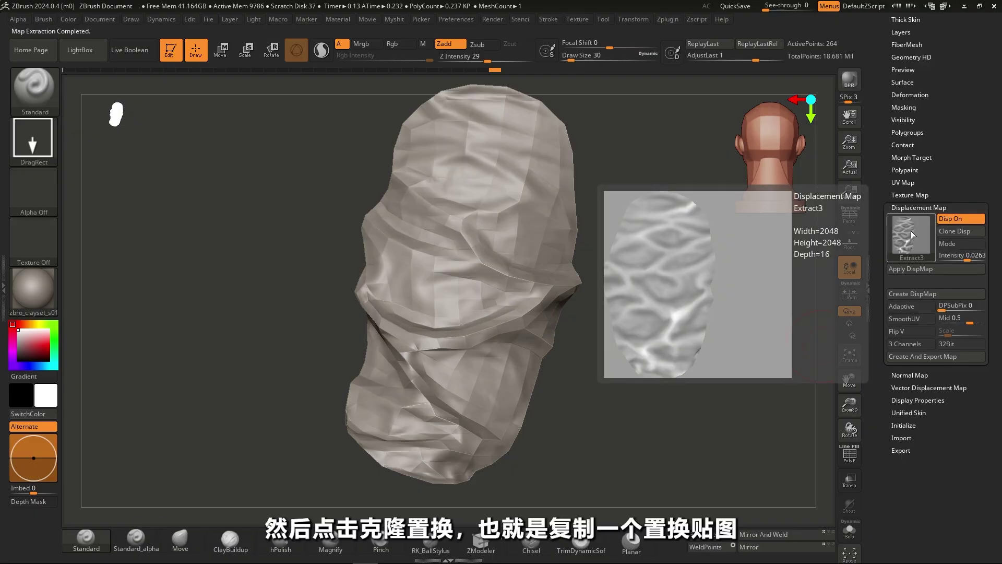
pyautogui.click(969, 233)
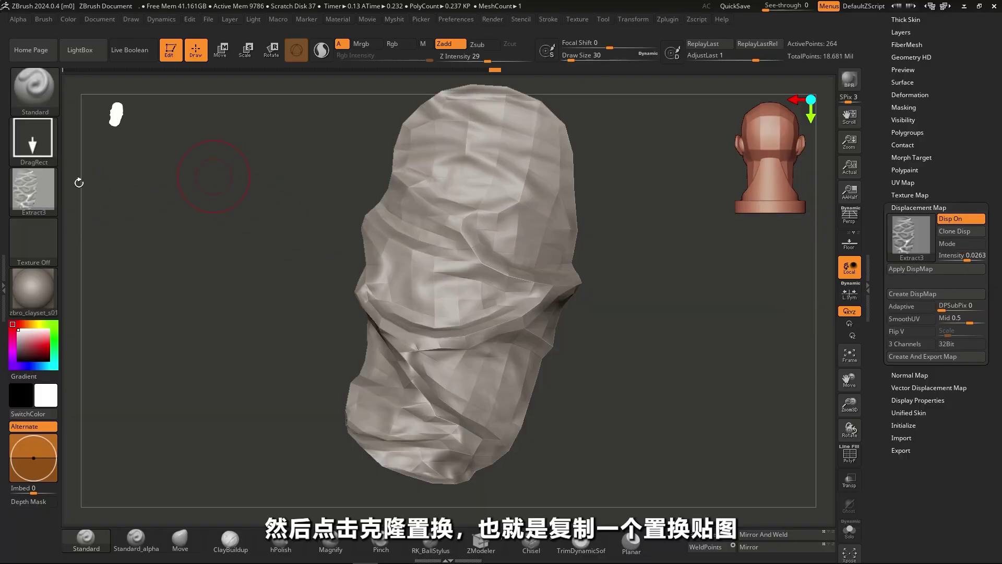
# Flip the Extract3 alpha vertically and horizontally, then bring up the alpha library.
pyautogui.click(16, 20)
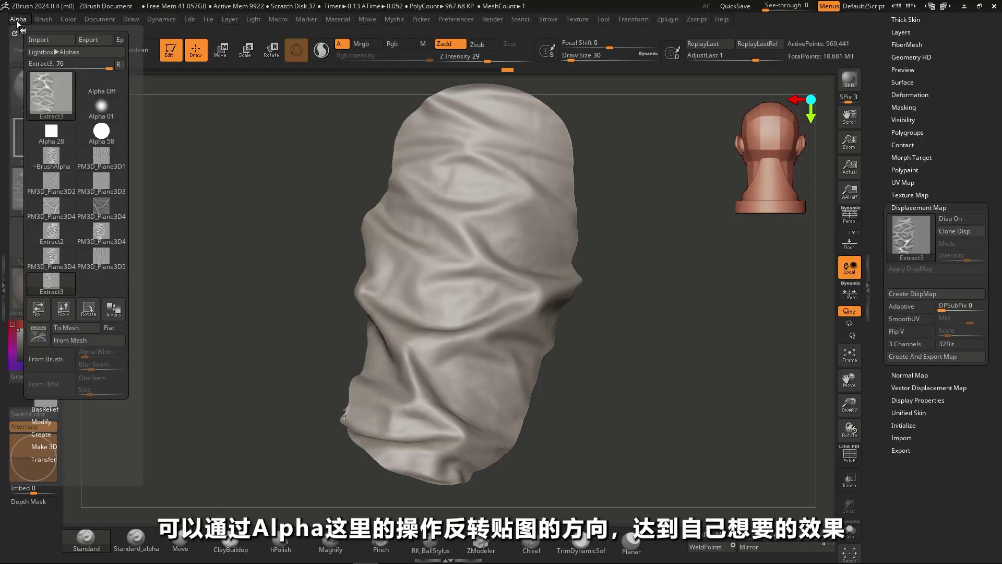
pyautogui.click(64, 316)
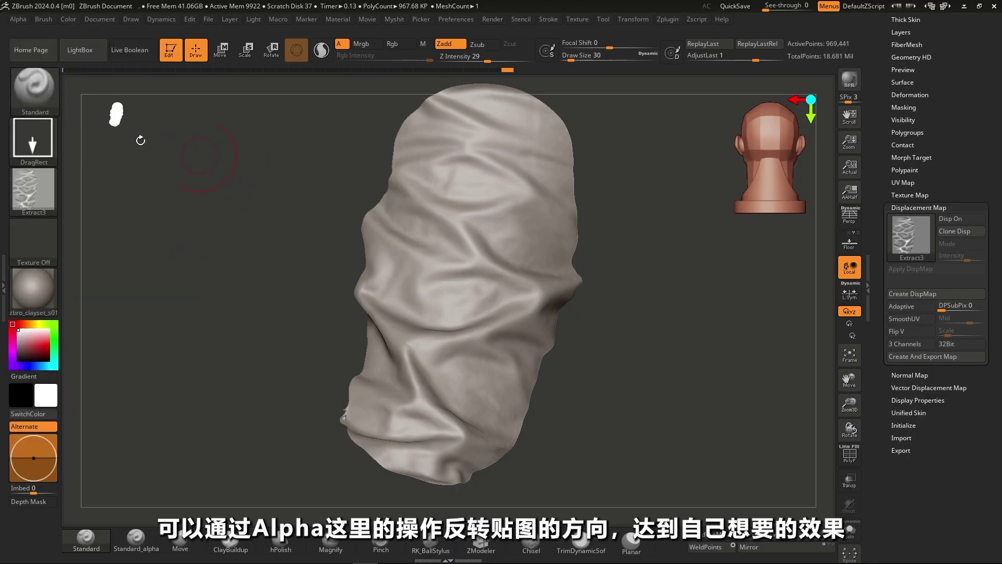
pyautogui.click(19, 19)
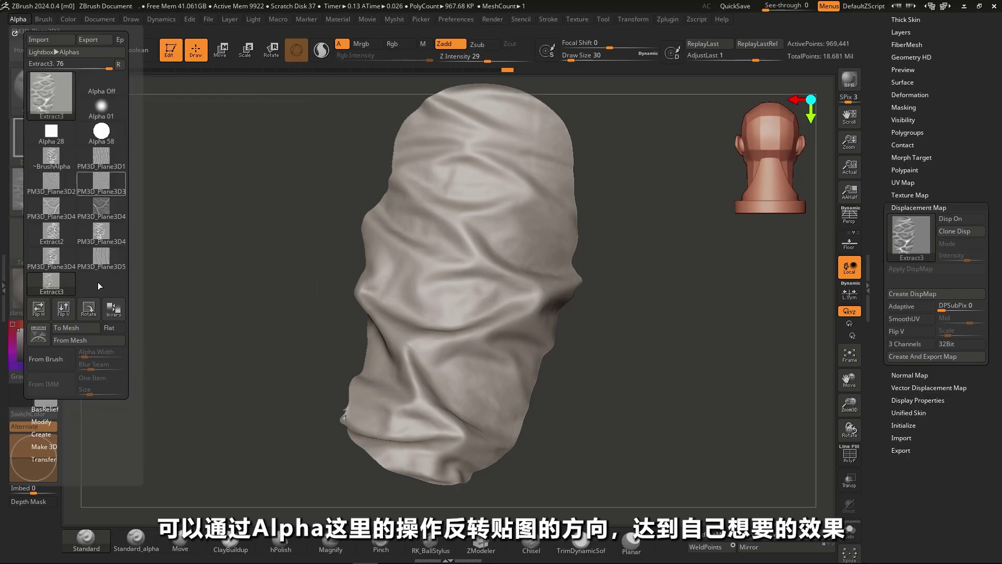
pyautogui.click(38, 312)
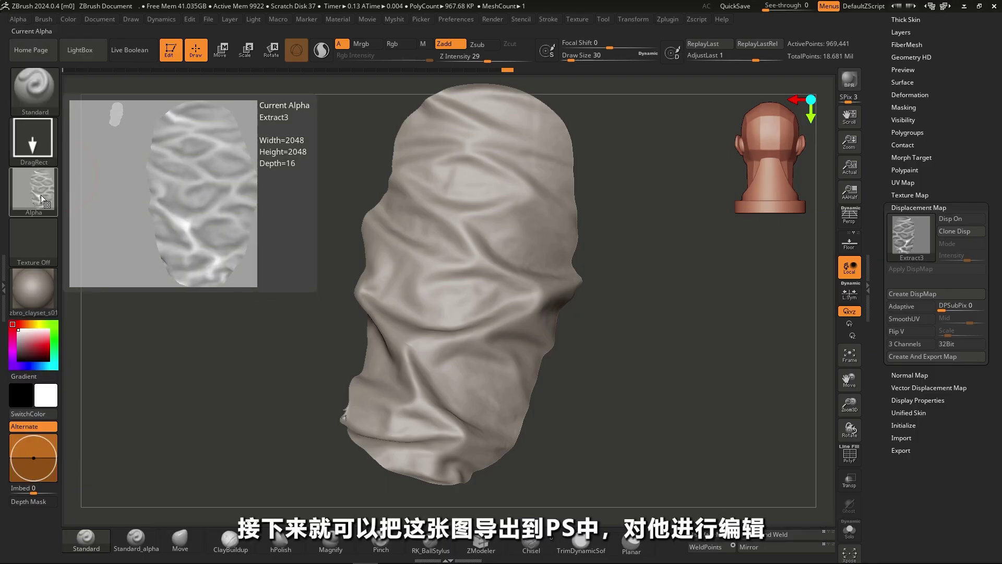
pyautogui.click(41, 196)
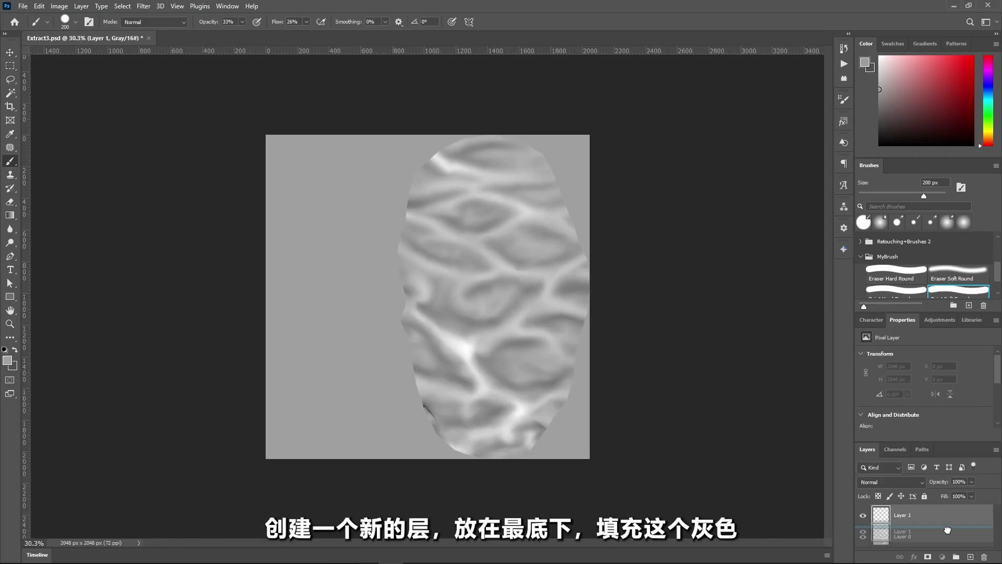
# Place Layer 1 beneath the wrinkle layer and fill it with sampled gray.
pyautogui.moveTo(911, 516); pyautogui.dragTo(934, 539)
pyautogui.press('i')
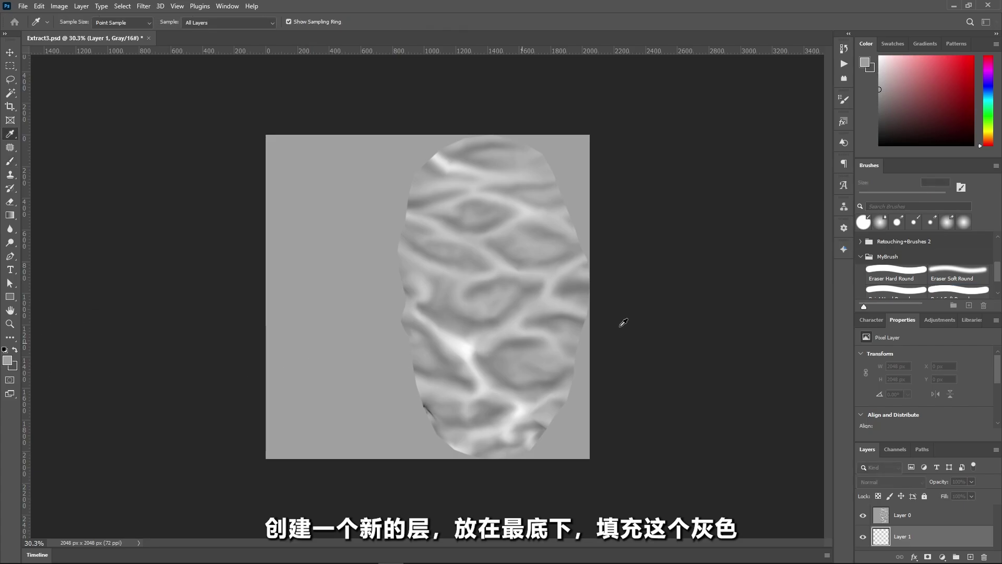
pyautogui.press('b')
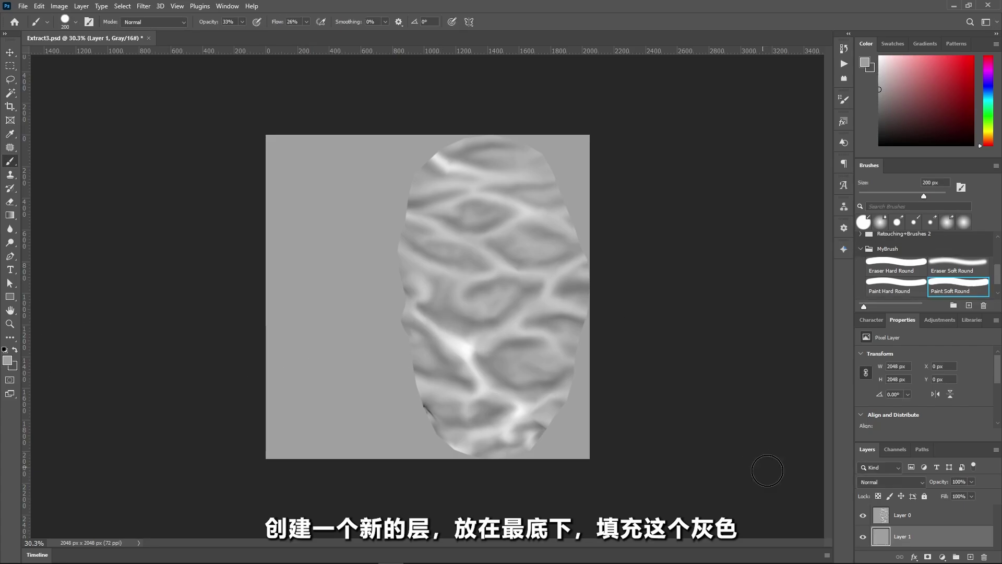
# Recentre the wrinkle layer, then duplicate it and hide the copy.
pyautogui.click(904, 515)
pyautogui.press('v')
pyautogui.moveTo(548, 227); pyautogui.dragTo(489, 228)
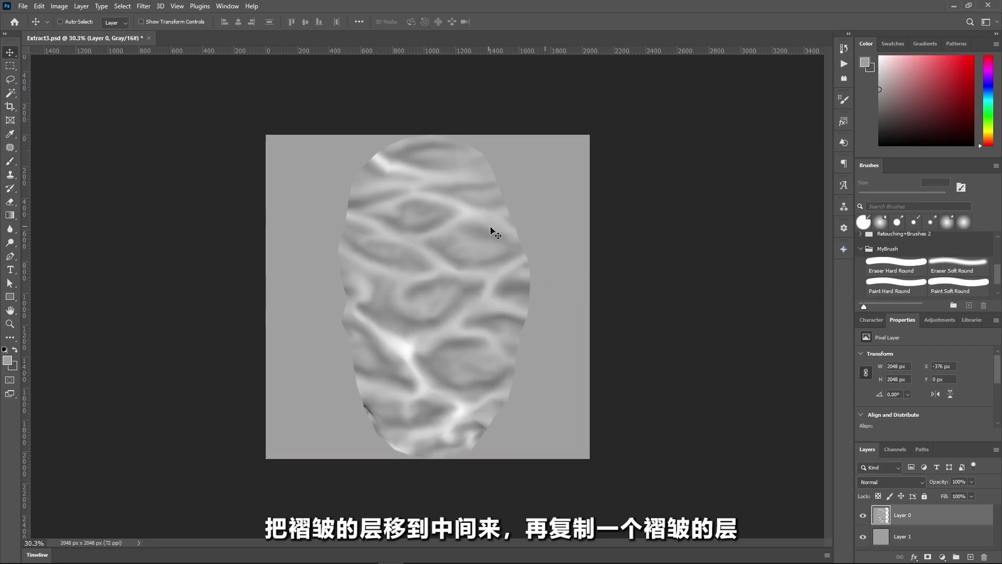
pyautogui.keyDown('alt'); pyautogui.scroll(2, 553, 266); pyautogui.keyUp('alt')
pyautogui.moveTo(957, 520); pyautogui.dragTo(971, 559)
pyautogui.click(864, 472)
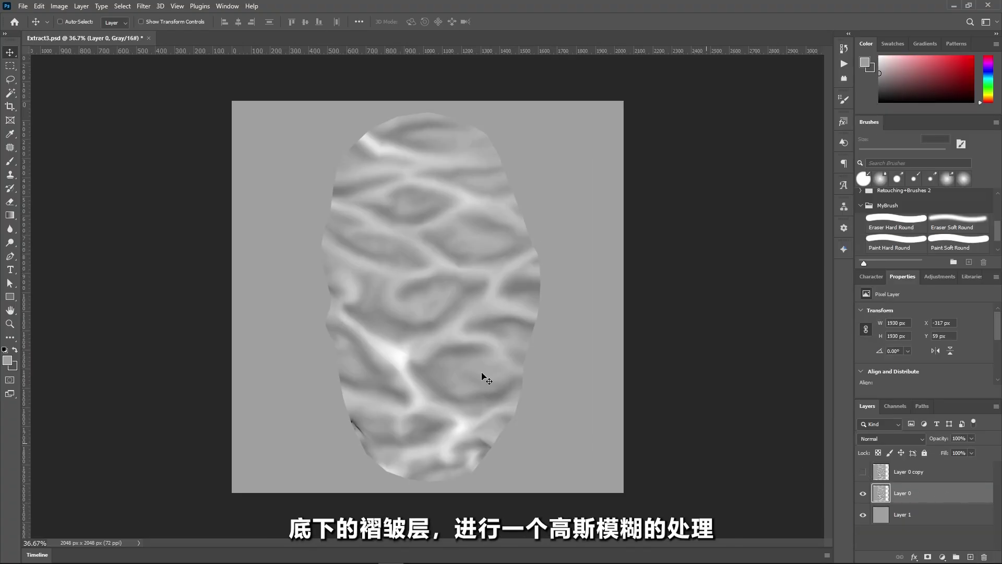
# Apply a 26.3-pixel Gaussian Blur to the original wrinkle layer, Layer 0.
pyautogui.click(143, 6)
pyautogui.moveTo(205, 144)
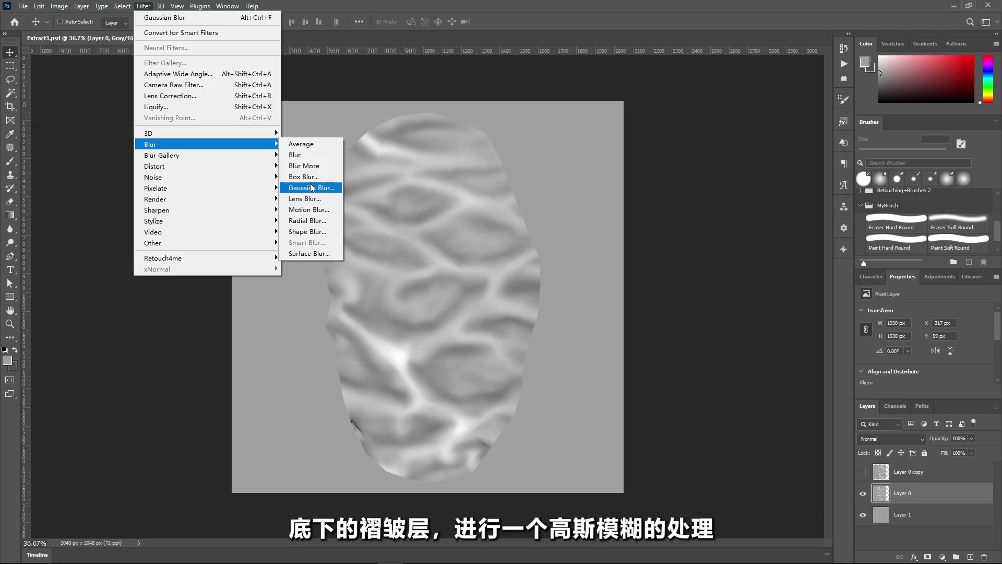
pyautogui.click(311, 188)
pyautogui.moveTo(637, 356); pyautogui.dragTo(648, 356)
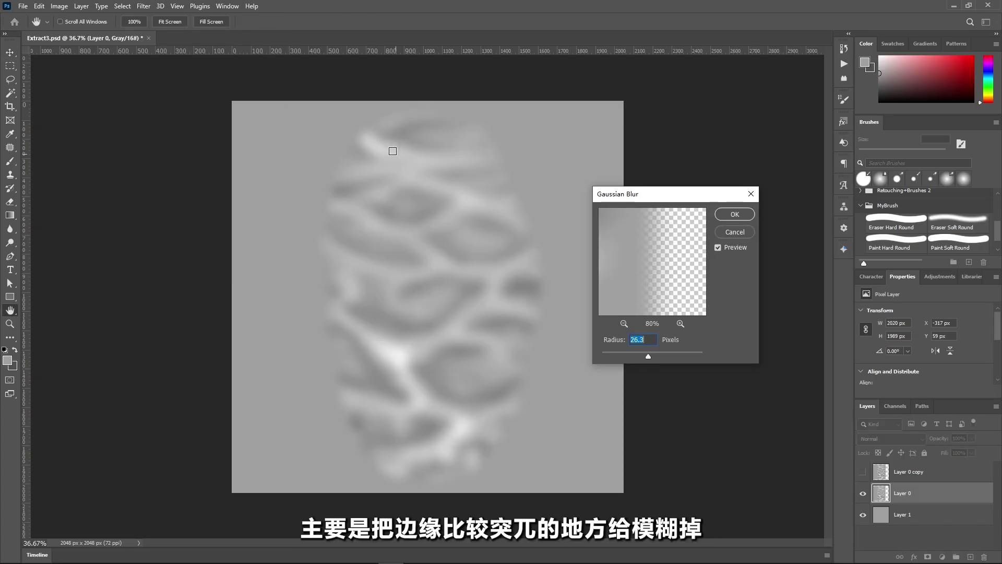
pyautogui.press('Return')
# Give Layer 0 copy a black-filled mask, painted white through its centre with Soft Round.
pyautogui.press('v')
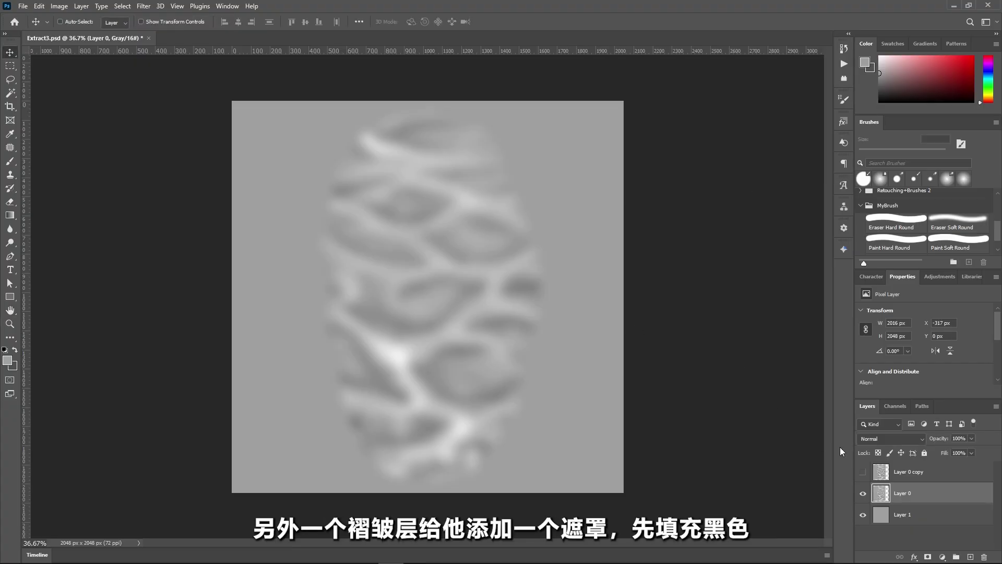
pyautogui.click(863, 473)
pyautogui.click(919, 475)
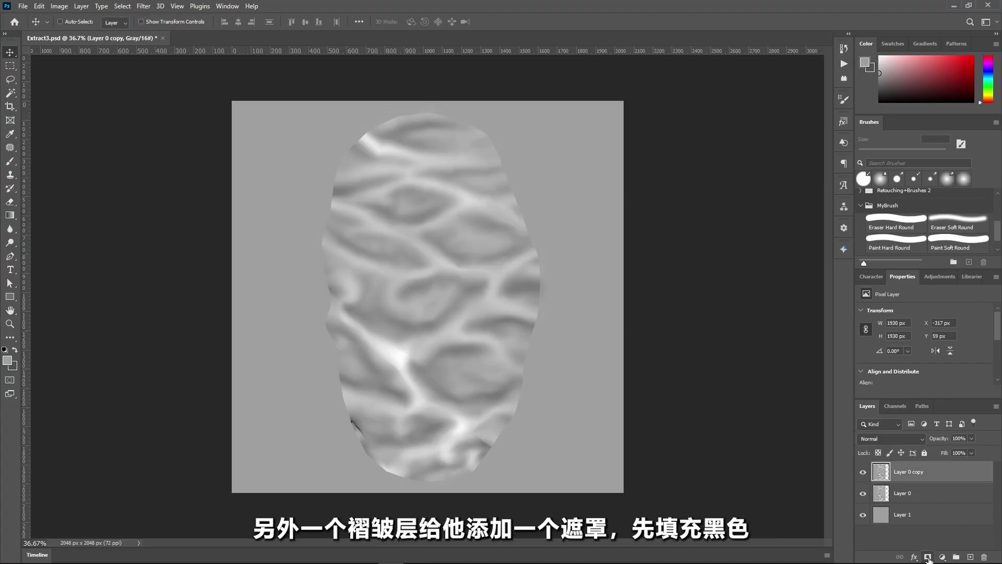
pyautogui.click(928, 557)
pyautogui.hotkey('ctrl', 'BackSpace')
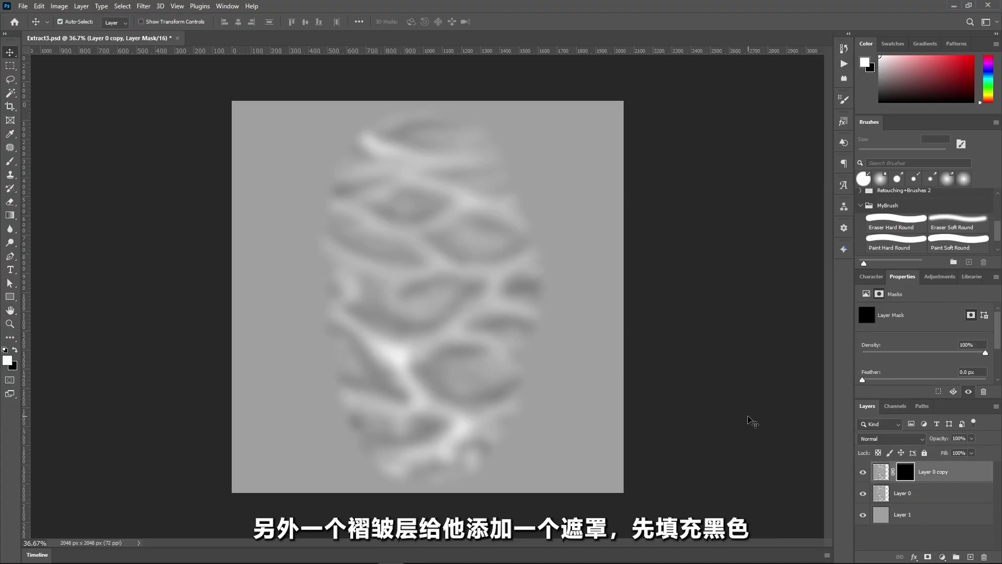
pyautogui.click(958, 241)
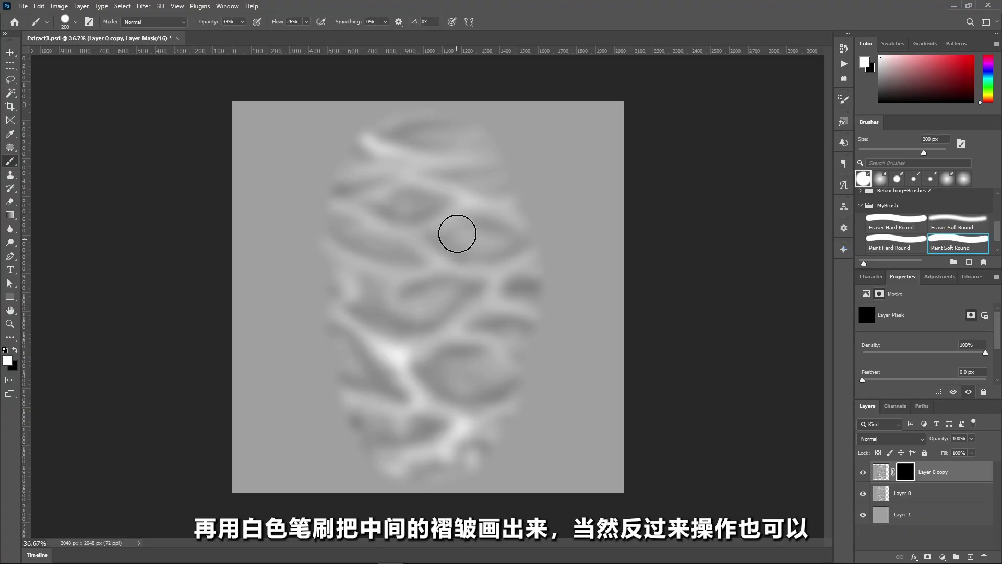
pyautogui.click(423, 216)
pyautogui.keyDown('alt'); pyautogui.scroll(1, 466, 223); pyautogui.keyUp('alt')
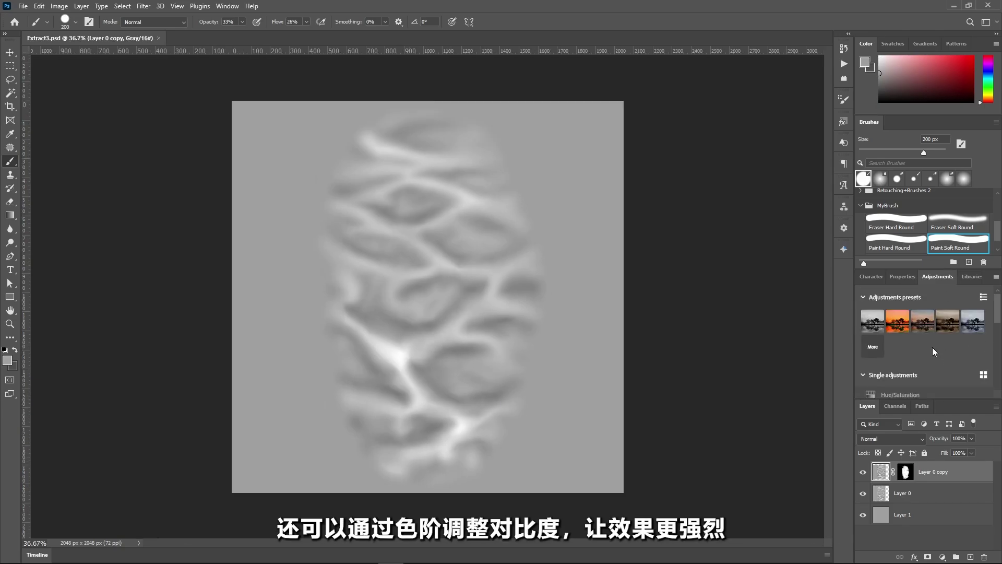
# Add a Levels layer with black input at 77 to the wrinkle map and save it.
pyautogui.click(903, 337)
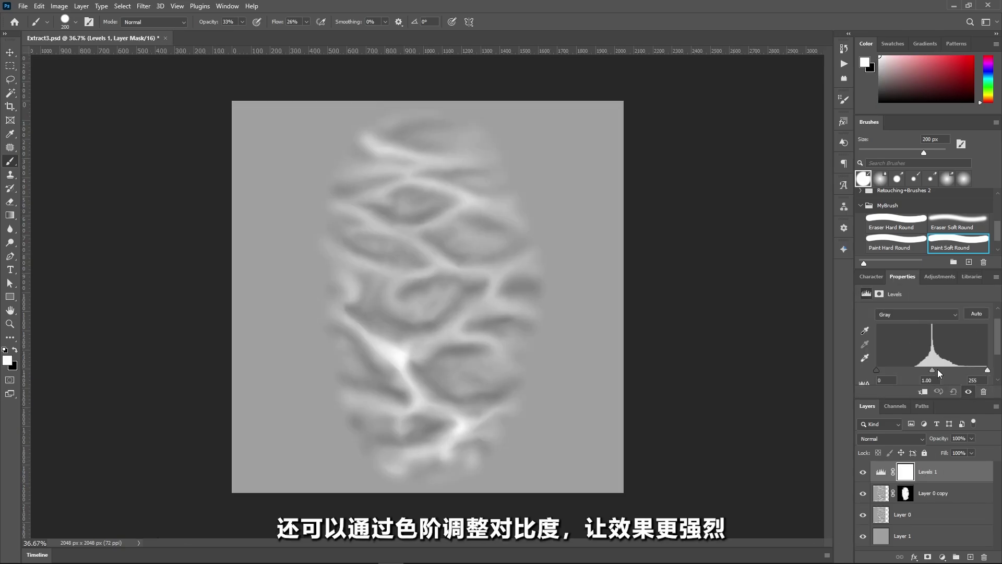
pyautogui.moveTo(932, 370); pyautogui.dragTo(945, 370)
pyautogui.moveTo(881, 370); pyautogui.dragTo(902, 370)
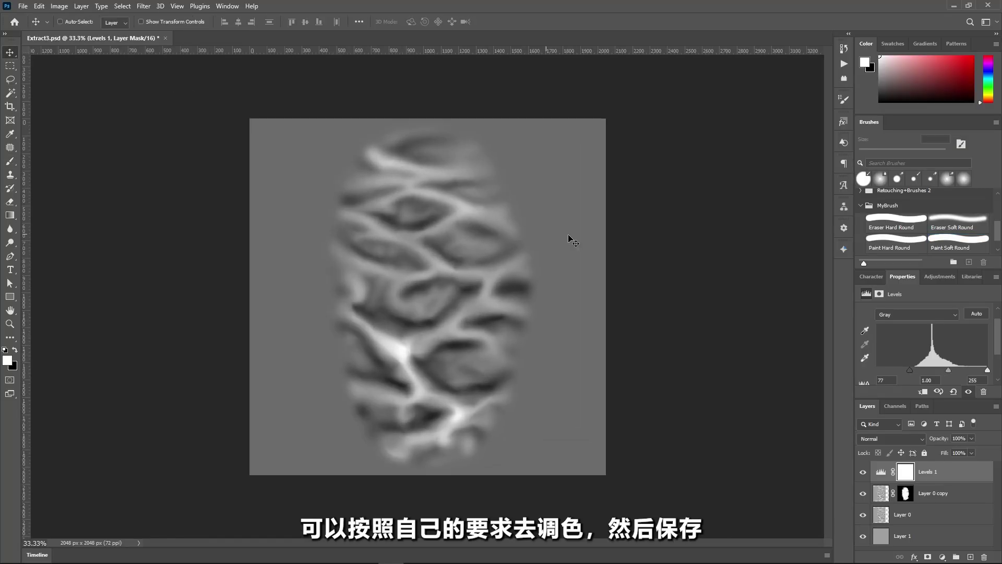
pyautogui.hotkey('ctrl', 's')
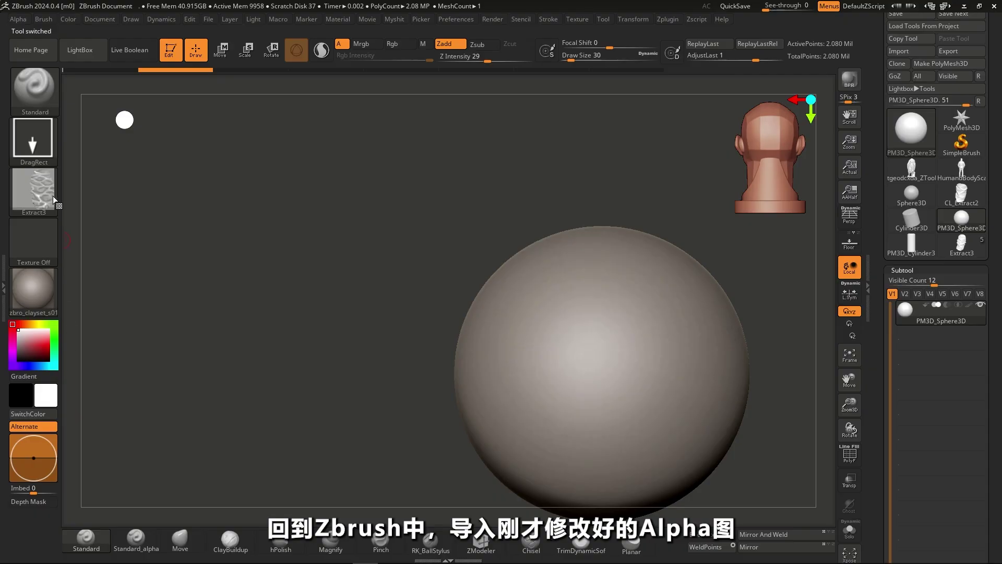
pyautogui.click(34, 190)
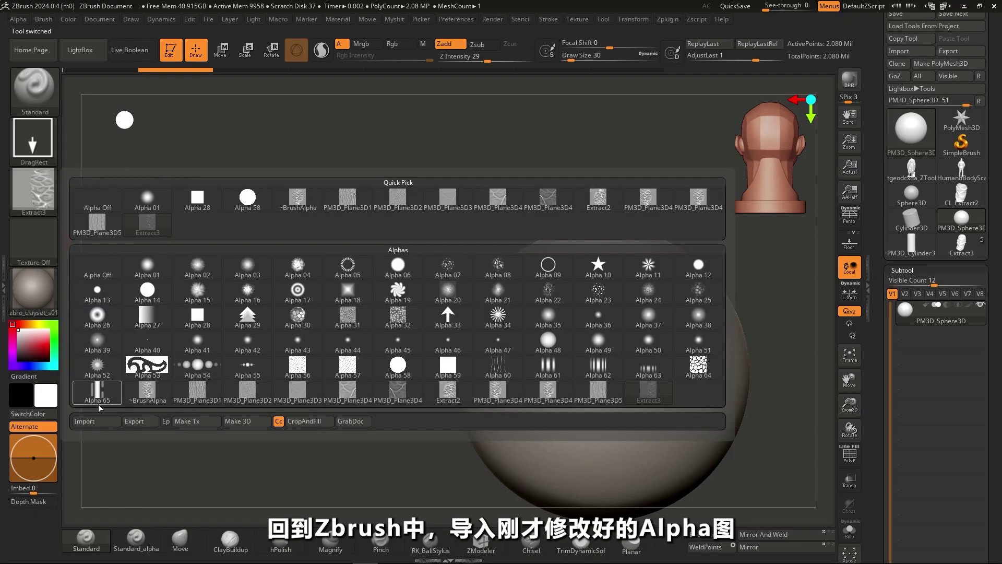
# Import the edited wrinkle alpha and stamp several wrinkle patches across the sphere at Z Intensity 31.
pyautogui.click(95, 421)
pyautogui.keyDown('alt'); pyautogui.moveTo(313, 219); pyautogui.dragTo(521, 271); pyautogui.keyUp('alt')
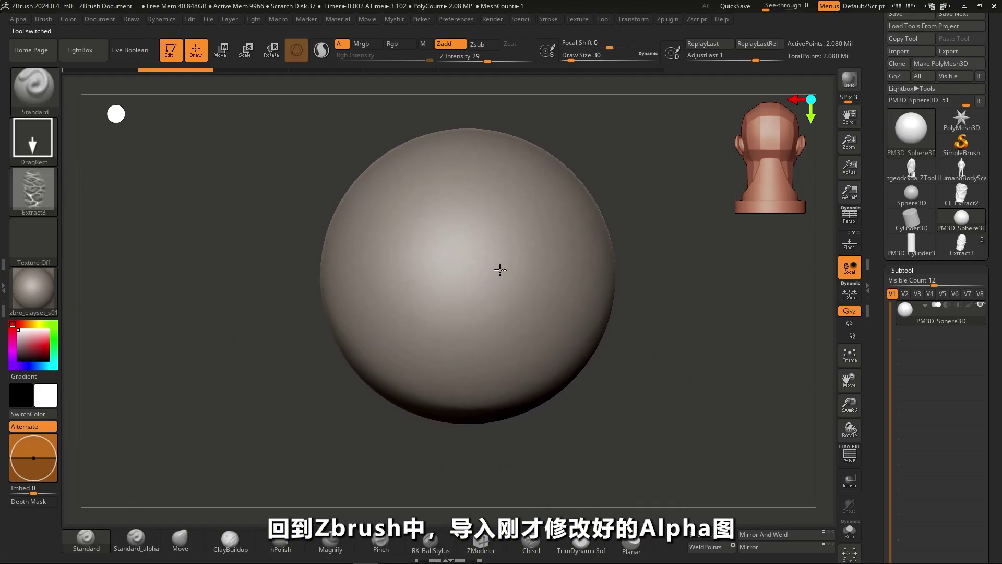
pyautogui.moveTo(439, 255); pyautogui.dragTo(455, 245)
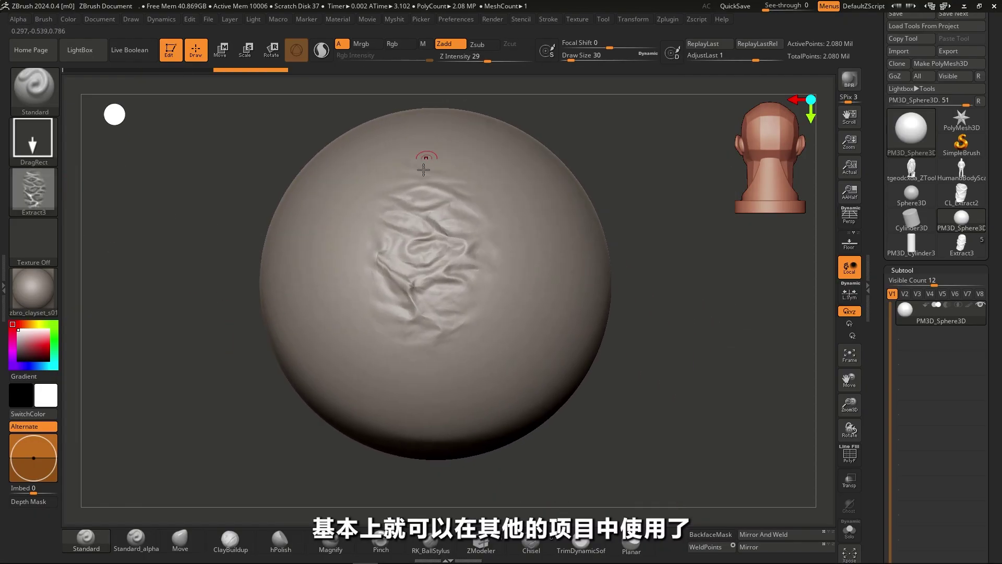
pyautogui.moveTo(443, 246)
pyautogui.keyDown('ctrl'); pyautogui.mouseDown(button='right')
pyautogui.moveTo(521, 284)
pyautogui.moveTo(511, 214)
pyautogui.mouseUp(button='right'); pyautogui.keyUp('ctrl')
pyautogui.moveTo(487, 61); pyautogui.dragTo(490, 61)
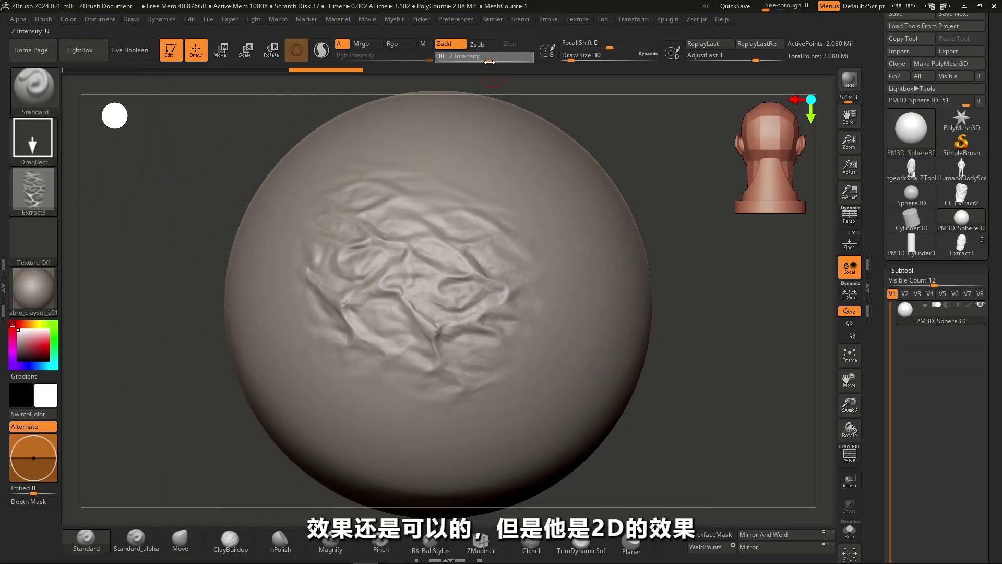
pyautogui.moveTo(486, 156)
pyautogui.mouseDown(button='right')
pyautogui.moveTo(488, 199)
pyautogui.moveTo(429, 184)
pyautogui.moveTo(490, 273)
pyautogui.moveTo(454, 206)
pyautogui.moveTo(535, 266)
pyautogui.moveTo(466, 347)
pyautogui.mouseUp(button='right')
pyautogui.moveTo(520, 145)
pyautogui.keyDown('alt'); pyautogui.mouseDown(button='right')
pyautogui.moveTo(415, 272)
pyautogui.moveTo(411, 263)
pyautogui.mouseUp(button='right'); pyautogui.keyUp('alt')
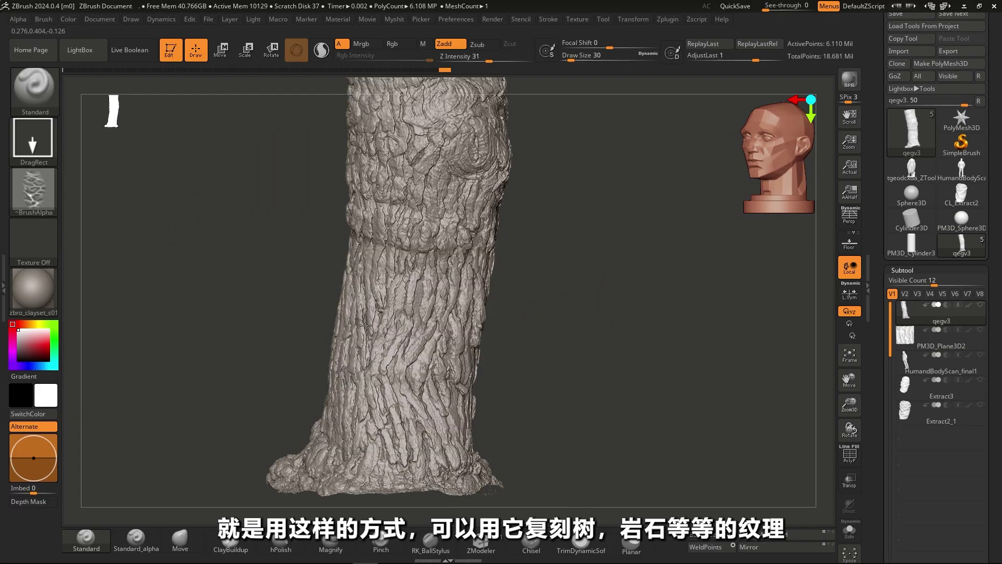
# Switch the brush alpha to PM3D_Plane3D1 and orbit the sphere to view it from several angles.
pyautogui.click(33, 189)
pyautogui.moveTo(197, 391)
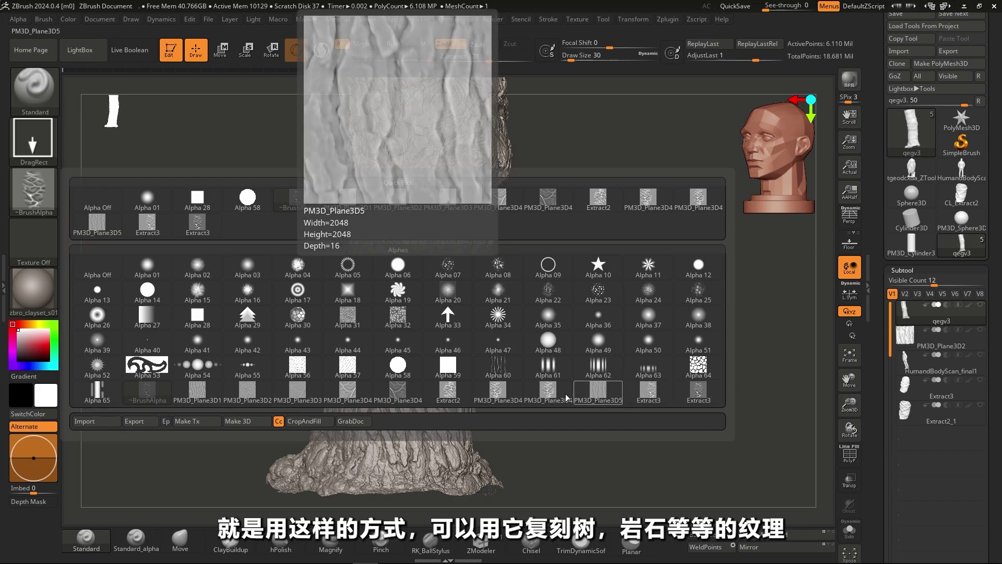
pyautogui.click(196, 391)
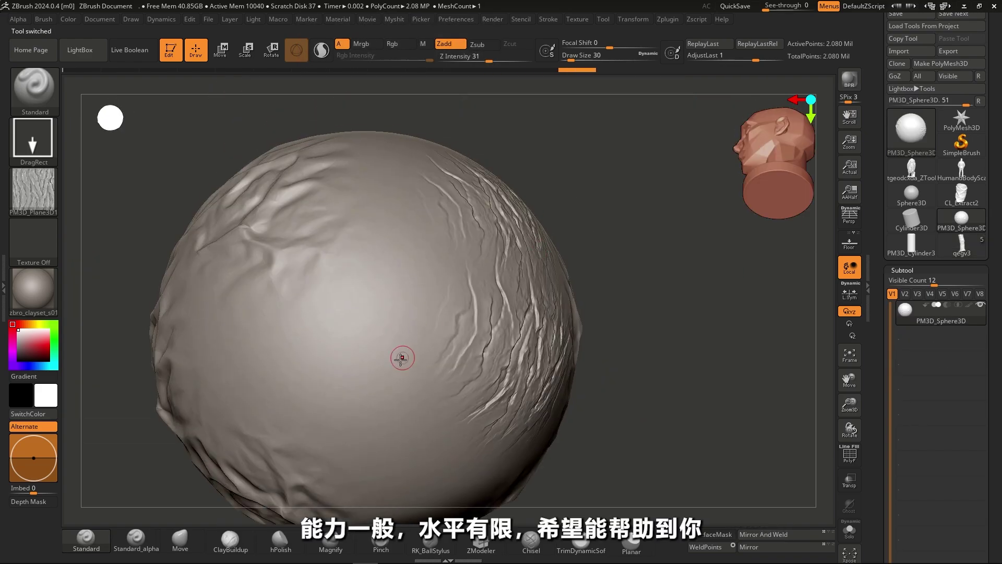
pyautogui.moveTo(559, 233); pyautogui.dragTo(494, 271)
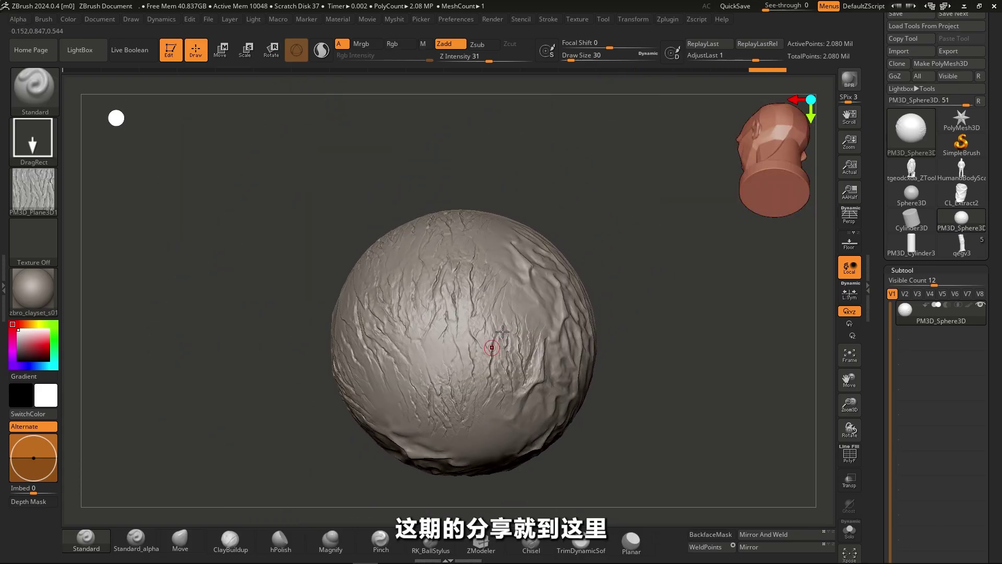
pyautogui.moveTo(458, 272)
pyautogui.mouseDown()
pyautogui.moveTo(519, 313)
pyautogui.moveTo(564, 302)
pyautogui.mouseUp()
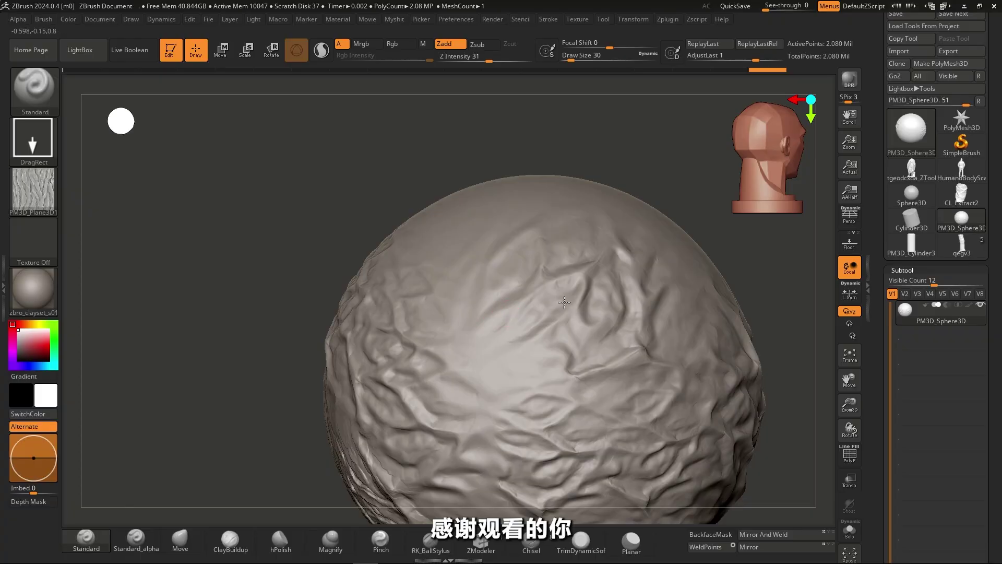
pyautogui.moveTo(529, 316)
pyautogui.mouseDown()
pyautogui.moveTo(559, 320)
pyautogui.moveTo(549, 295)
pyautogui.mouseUp()
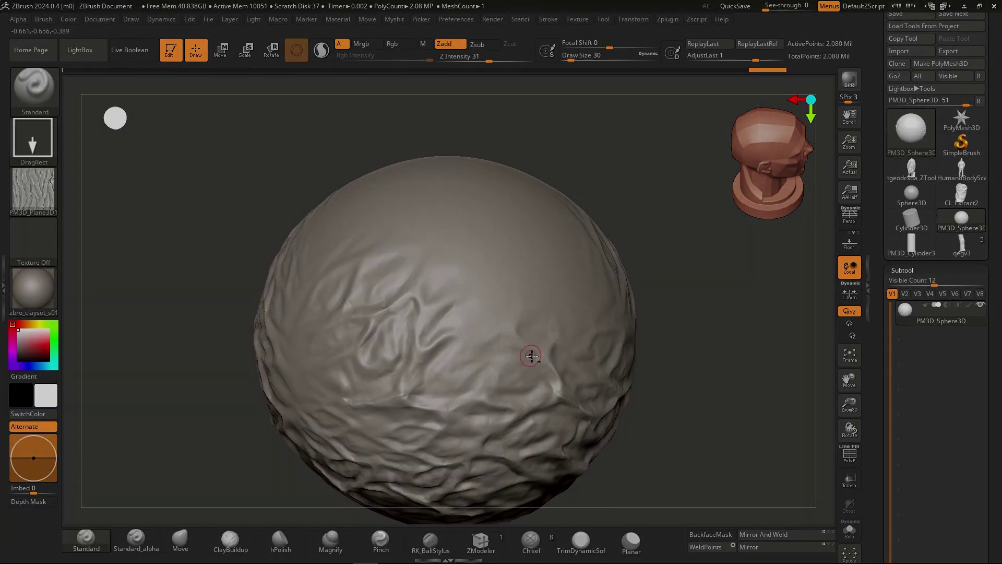